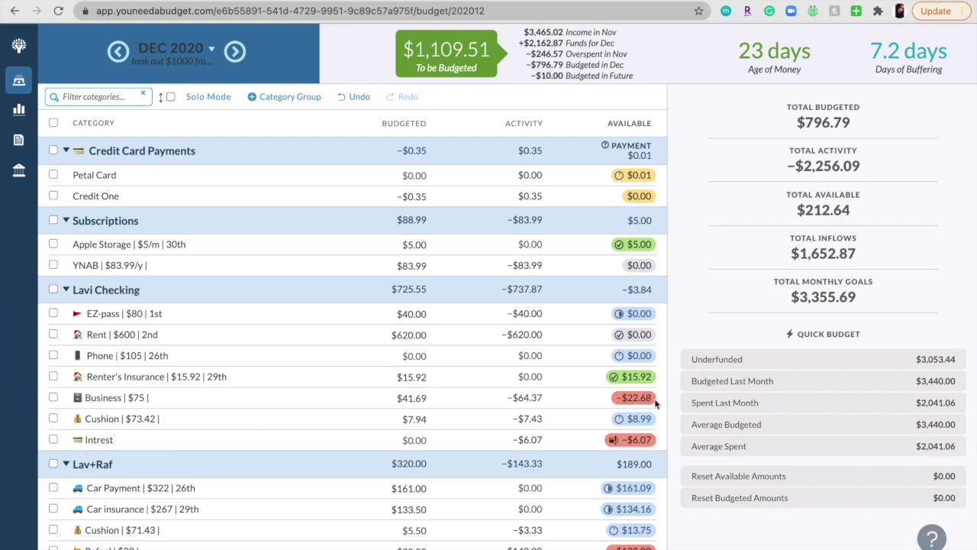
click(405, 381)
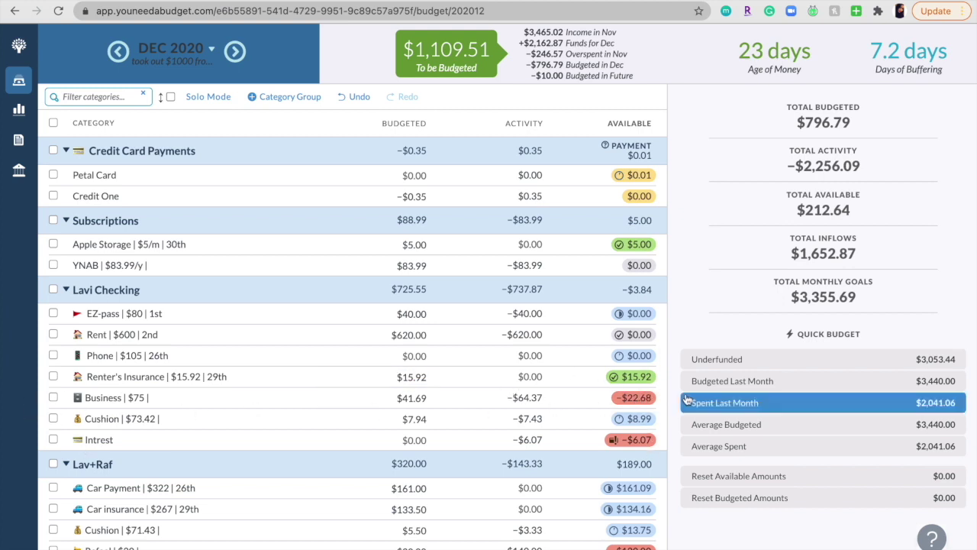
click(399, 353)
click(294, 422)
key(Escape)
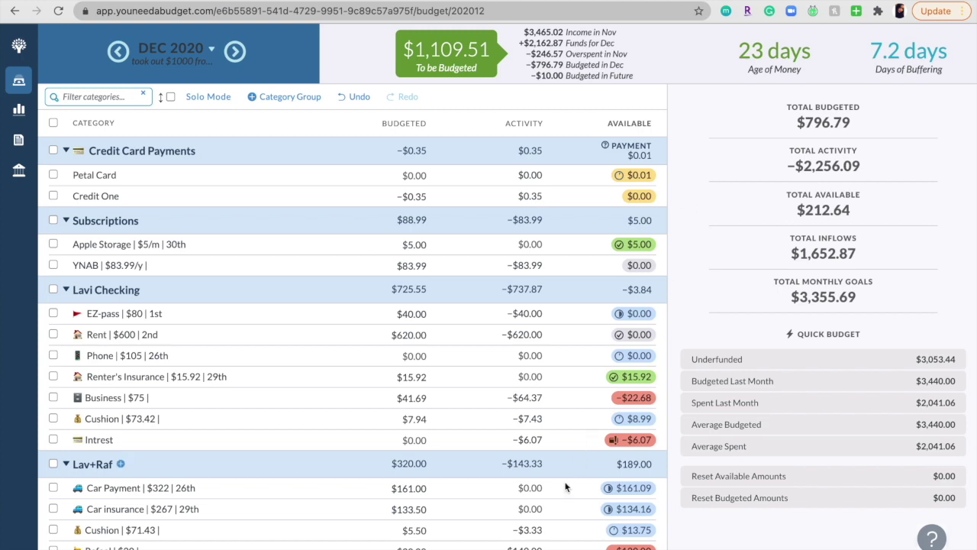
Step: Review the available amounts of the overspent categories from the checking group down through Variable Expenses and Sinking Funds
scroll(559, 492, down, 3)
scroll(560, 492, down, 1)
mouse_move(643, 257)
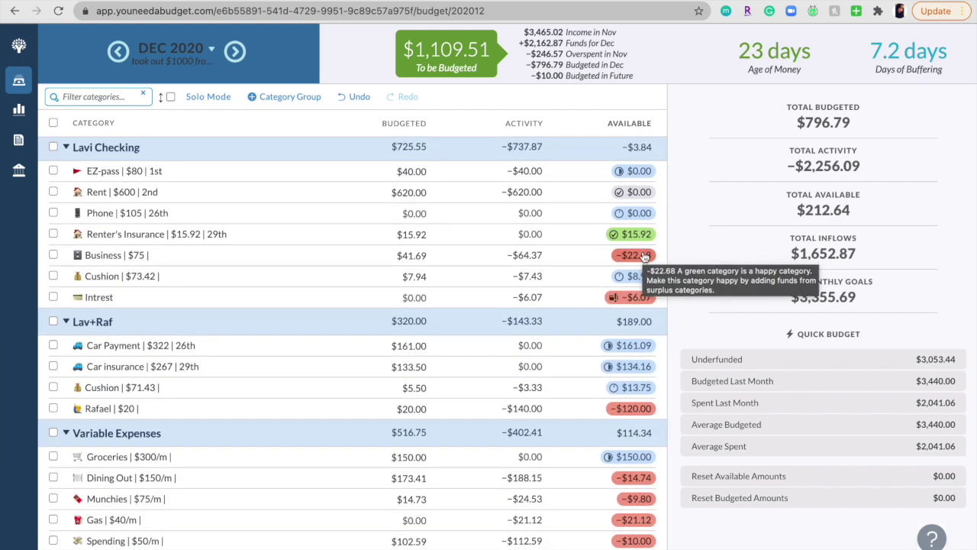
mouse_move(625, 413)
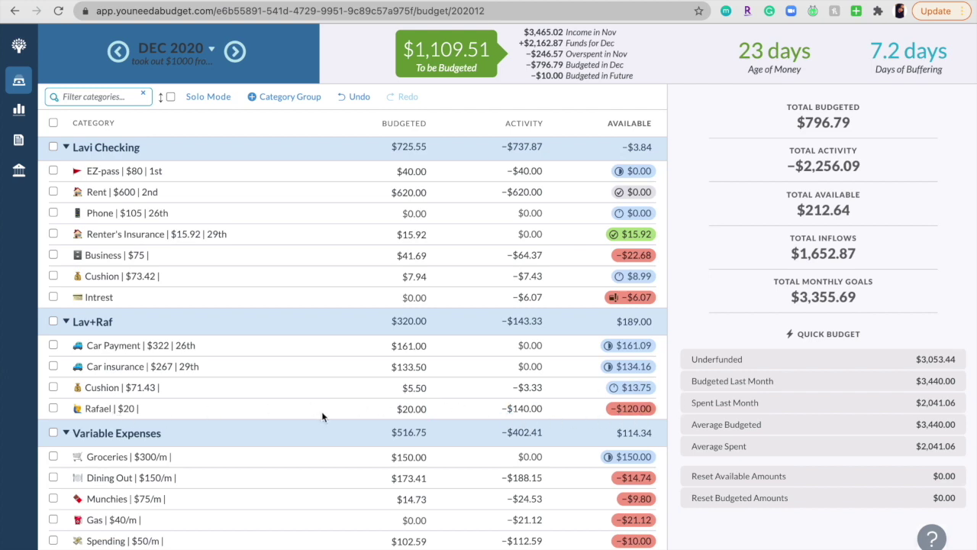
click(416, 409)
key(Return)
scroll(567, 425, down, 1)
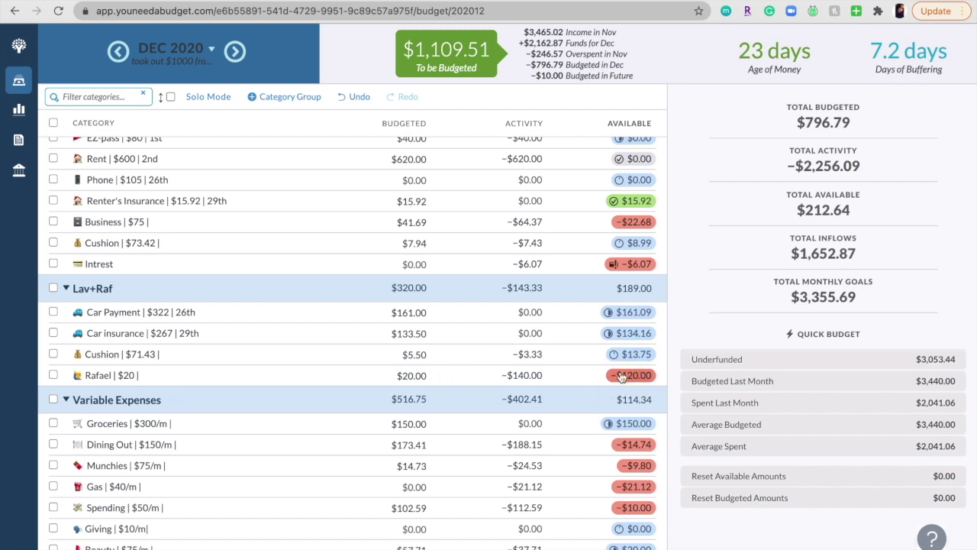
scroll(571, 372, down, 4)
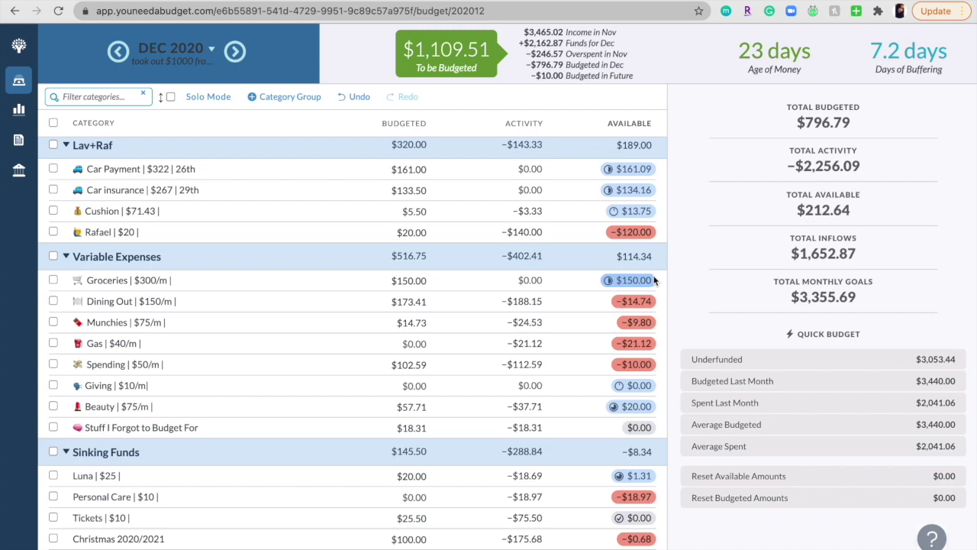
mouse_move(654, 280)
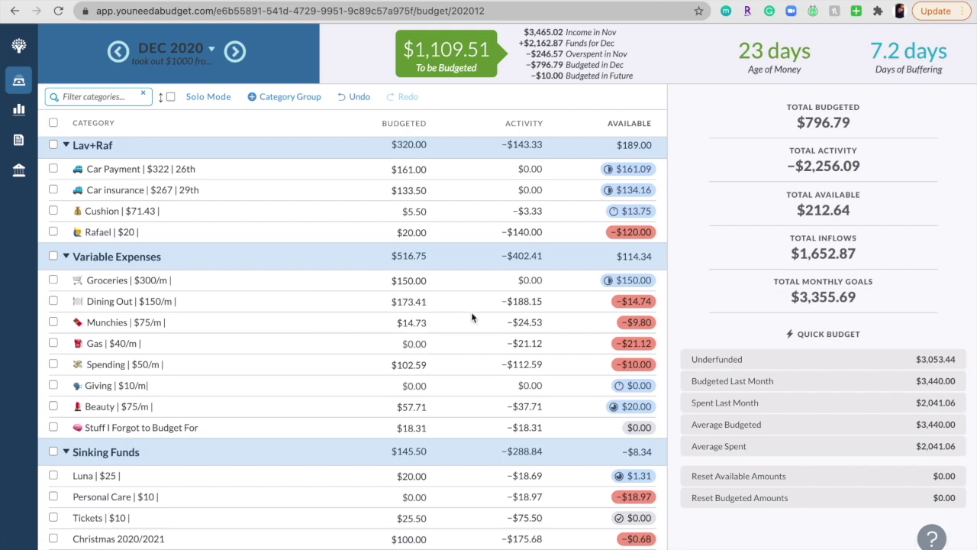
scroll(457, 323, up, 5)
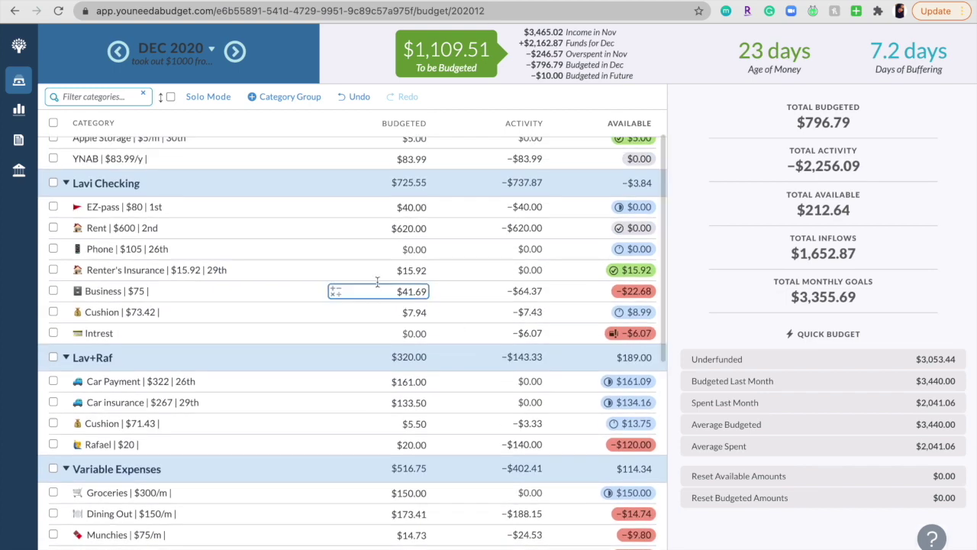
scroll(520, 413, down, 5)
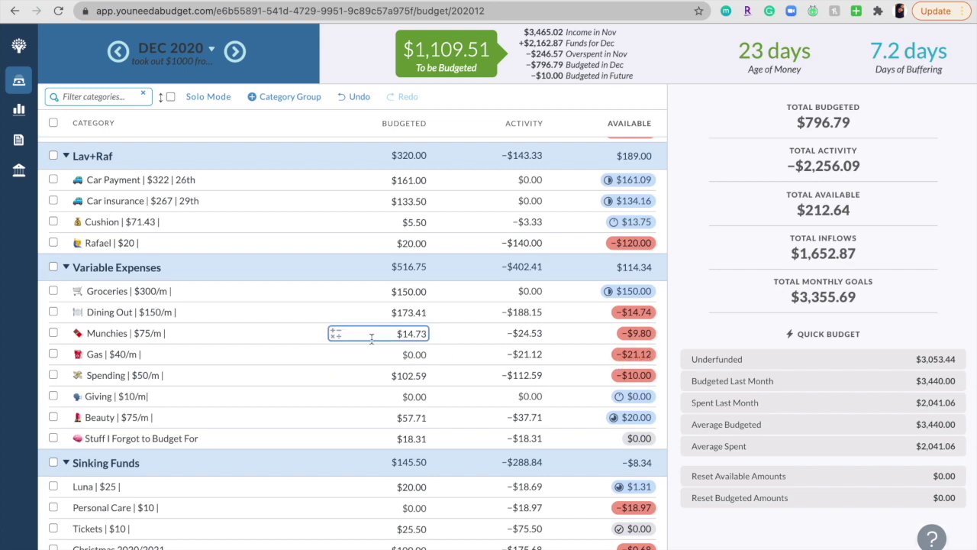
scroll(371, 338, down, 3)
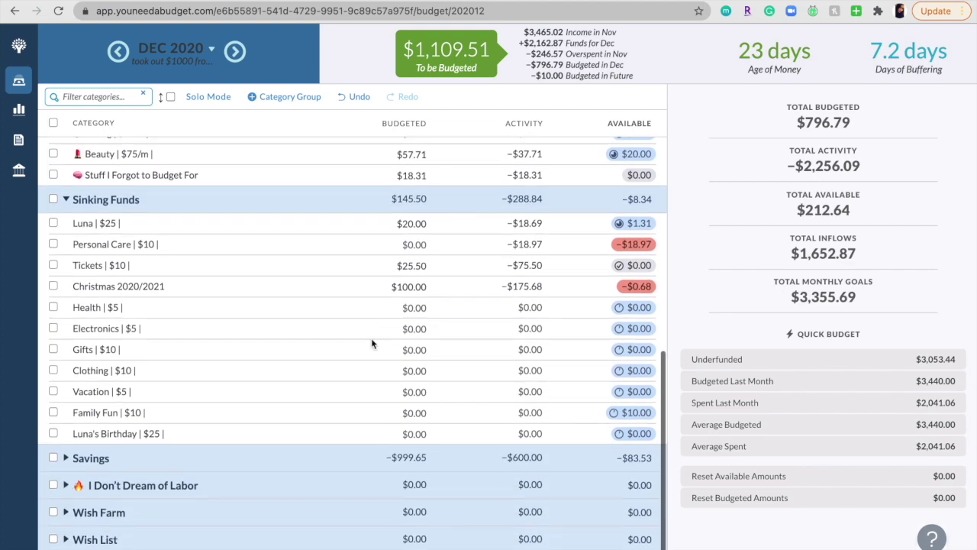
Step: Expand the Savings group, check the credit overspending on Car Maintenance, and collapse the group again
click(66, 458)
scroll(424, 464, down, 1)
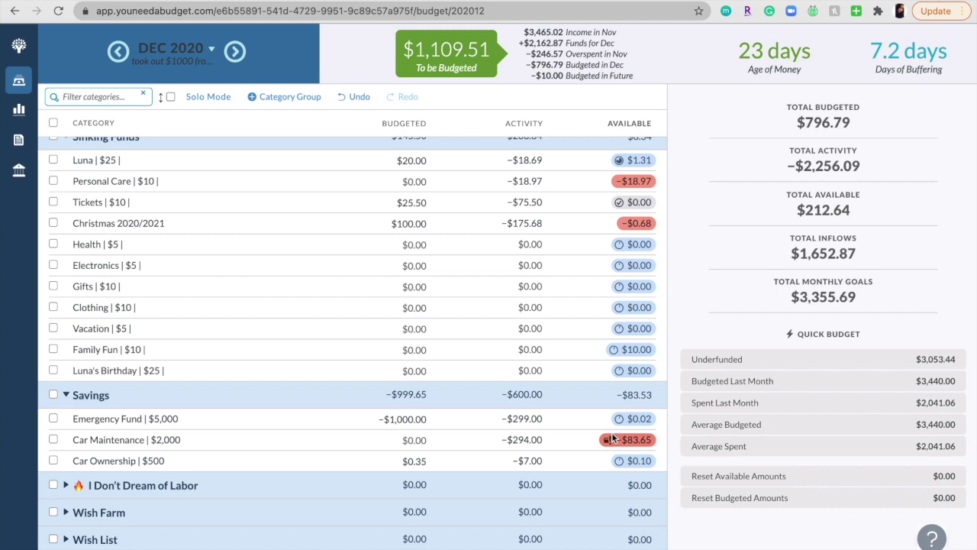
mouse_move(609, 437)
mouse_move(643, 449)
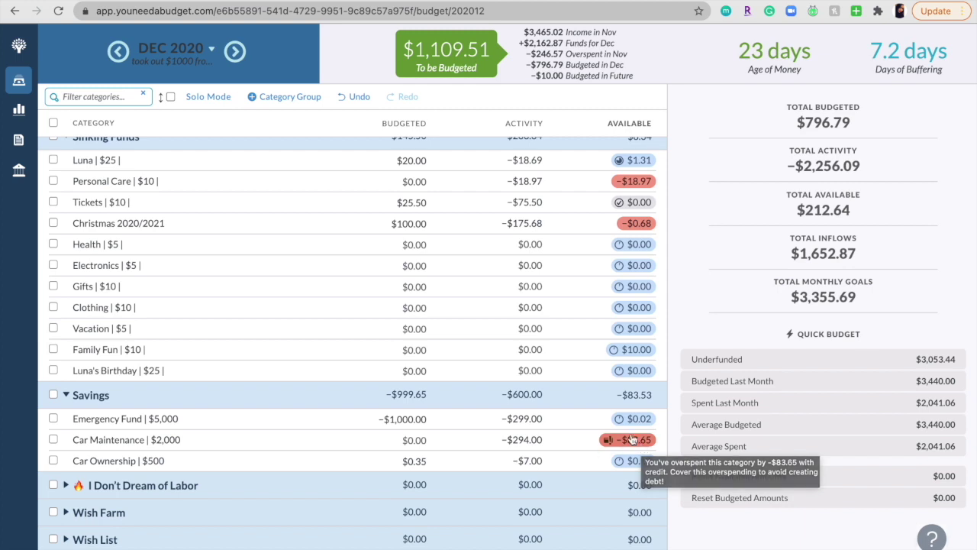
click(65, 394)
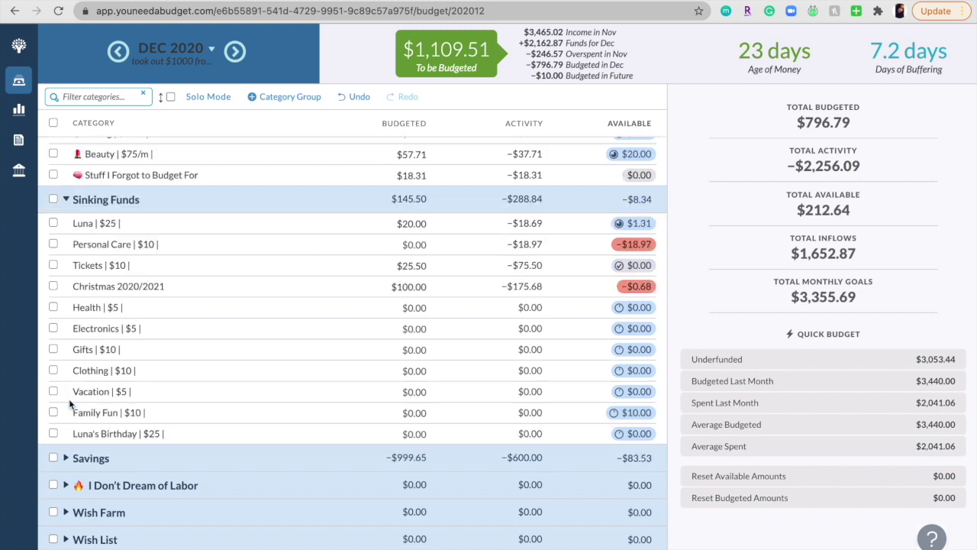
Step: View the December transactions behind the overspent Spending category, and deselect the category after closing the list
scroll(337, 379, up, 5)
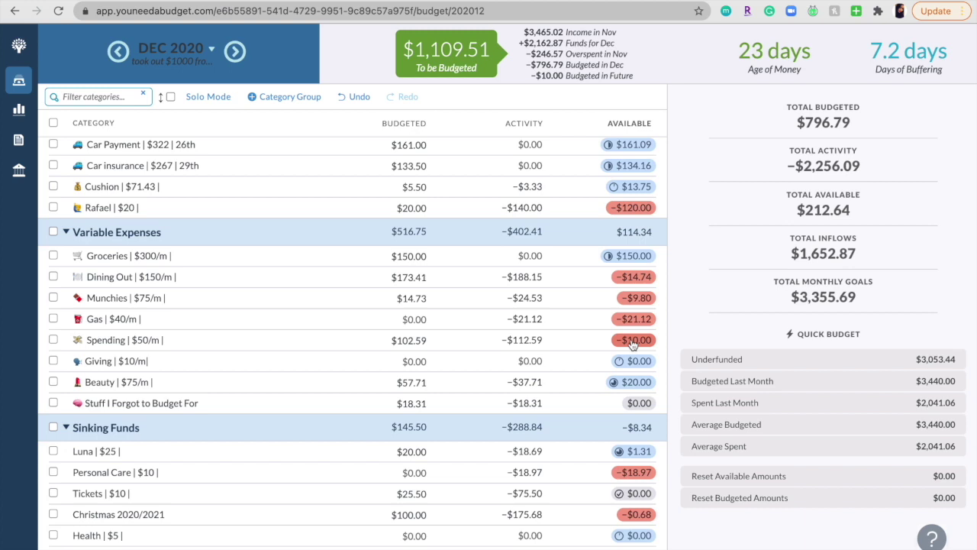
mouse_move(632, 345)
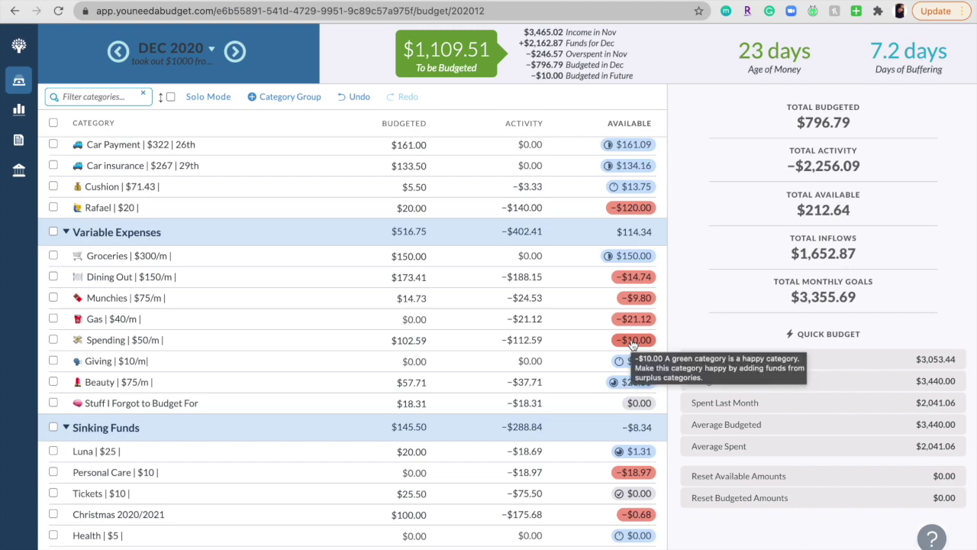
click(525, 344)
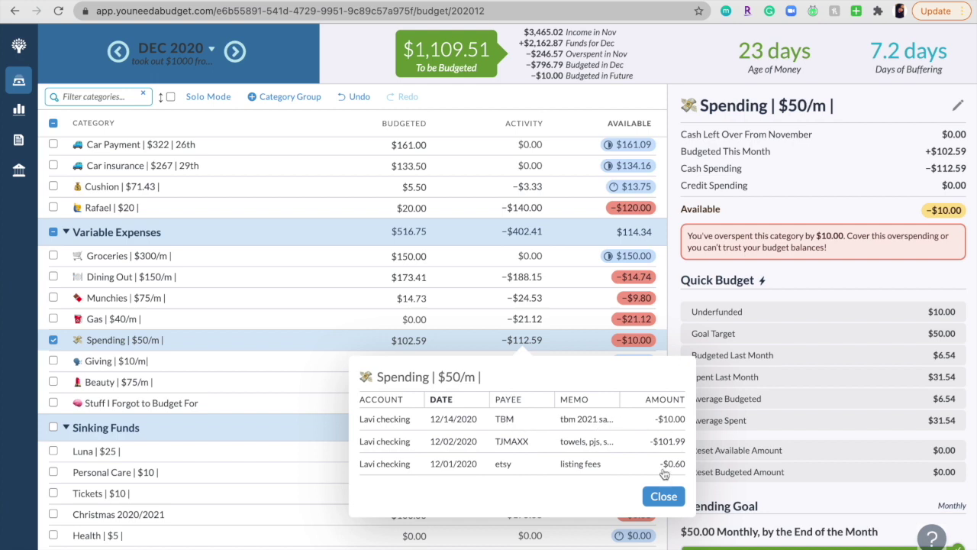
click(666, 498)
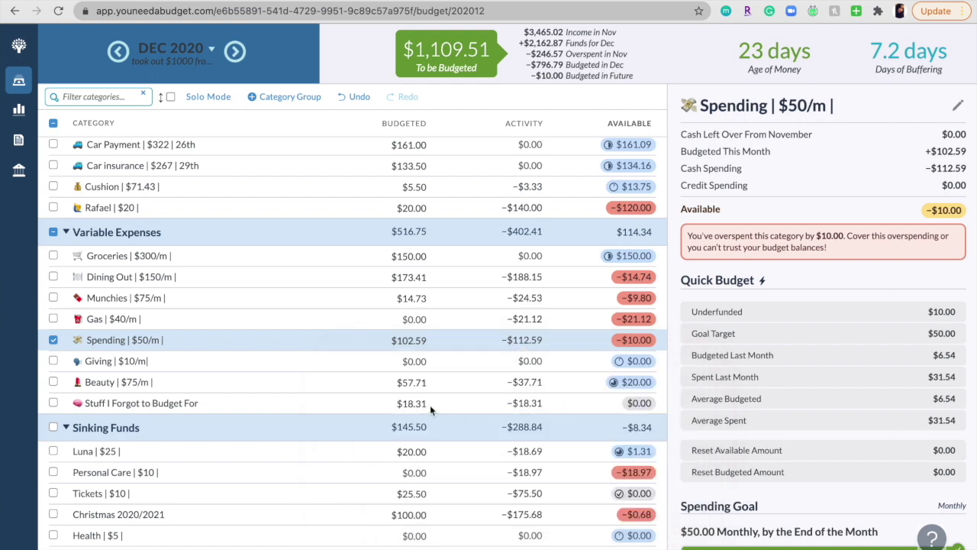
click(53, 340)
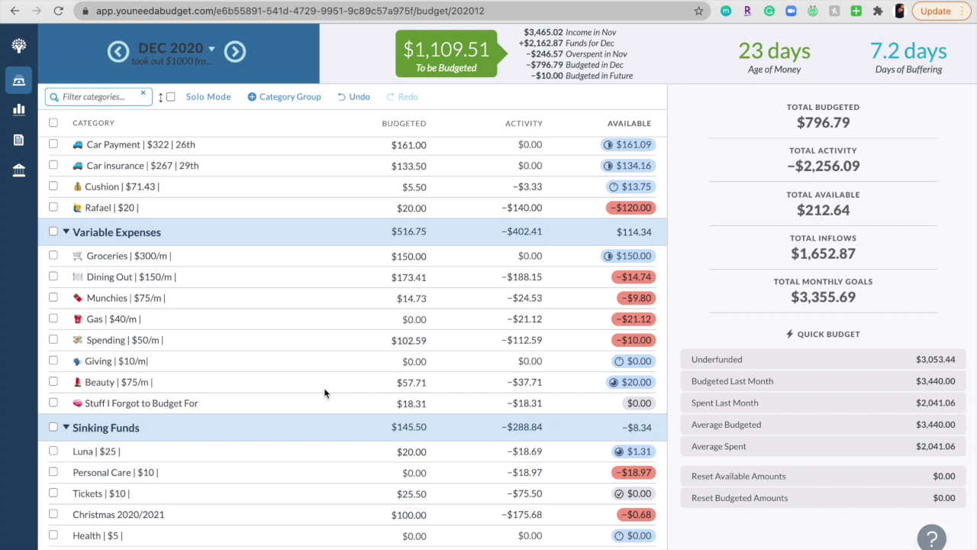
Step: Check the overspending details of the Personal Care category under Sinking Funds
scroll(324, 387, down, 2)
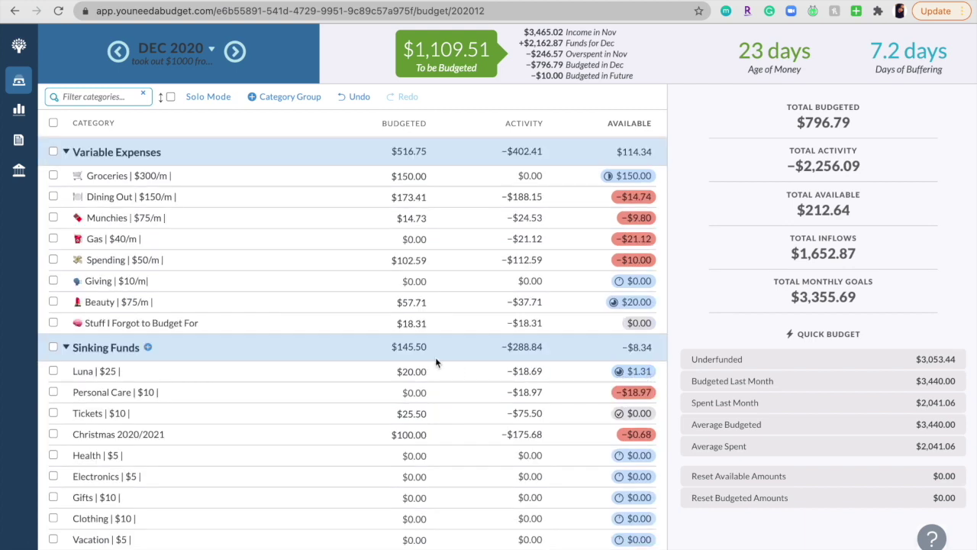
click(330, 391)
key(Escape)
click(341, 389)
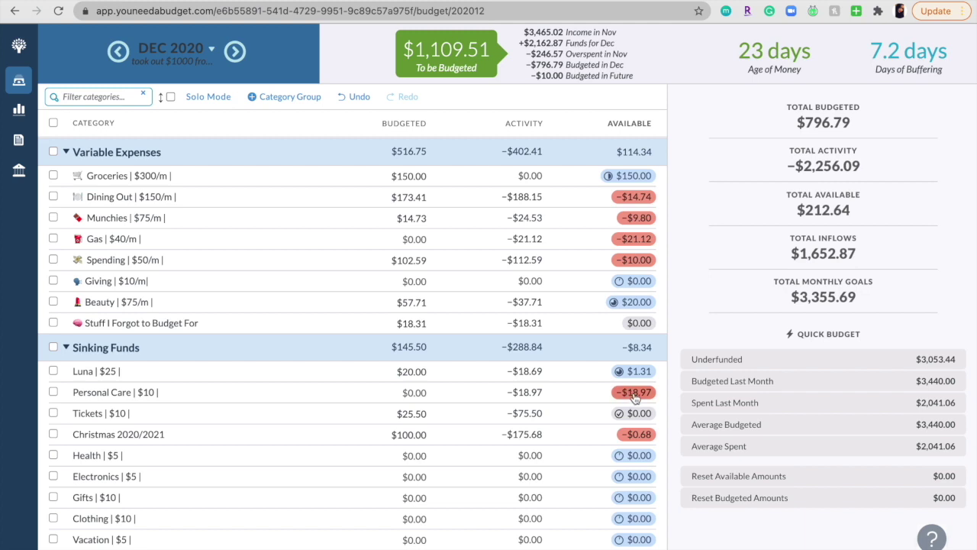
mouse_move(635, 398)
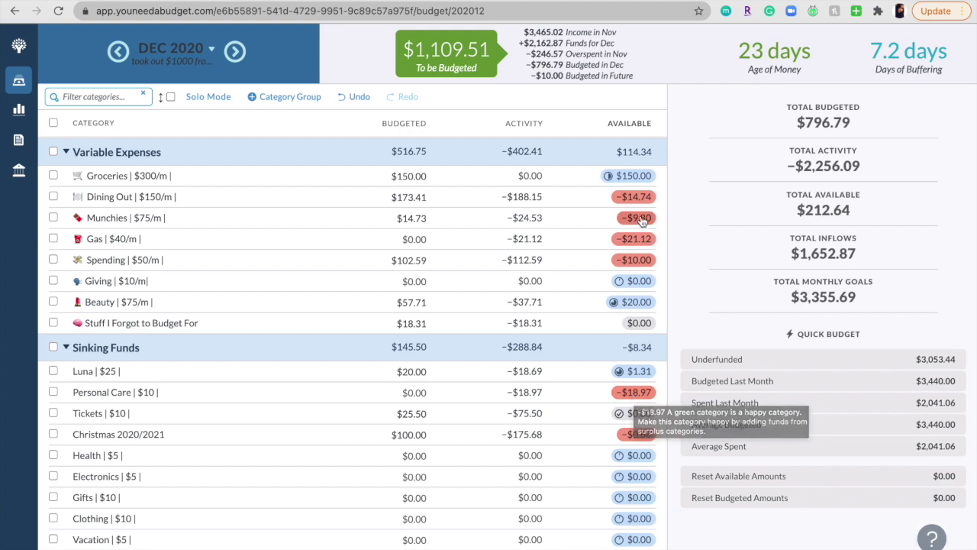
Step: View the December transactions of the Munchies category and close the list
mouse_move(638, 220)
click(520, 219)
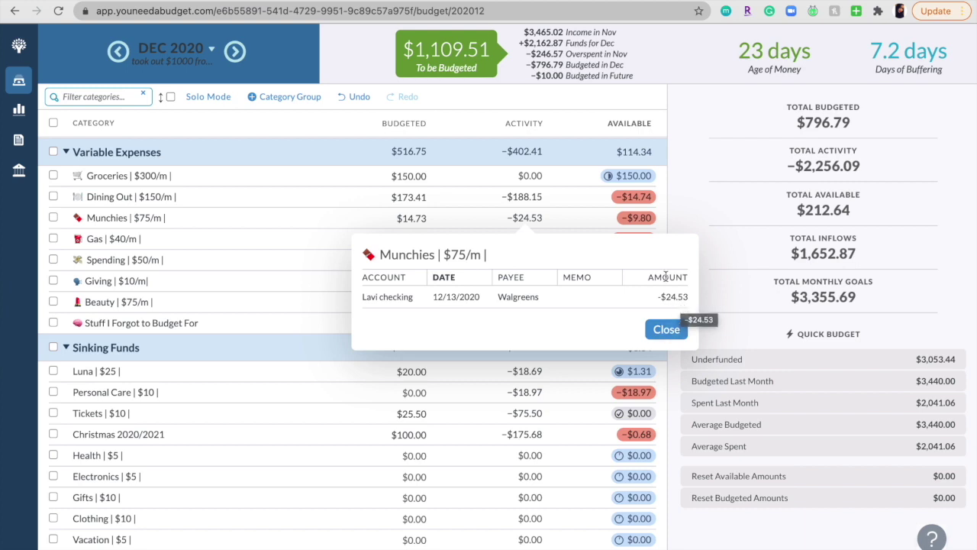
click(665, 329)
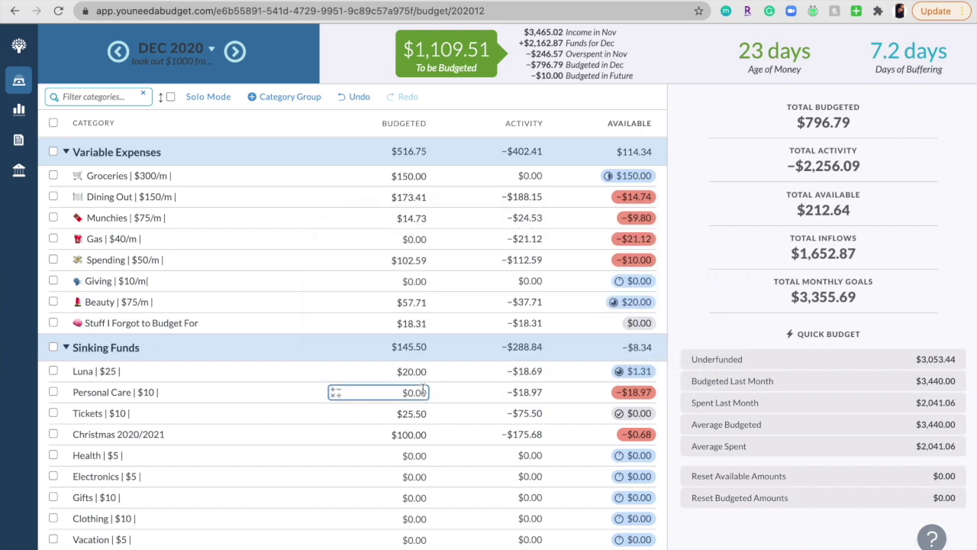
Step: Examine the remaining Sinking Funds overspending, including Christmas 2020/2021, and compare all overspent categories with the amount to be budgeted
scroll(359, 409, down, 2)
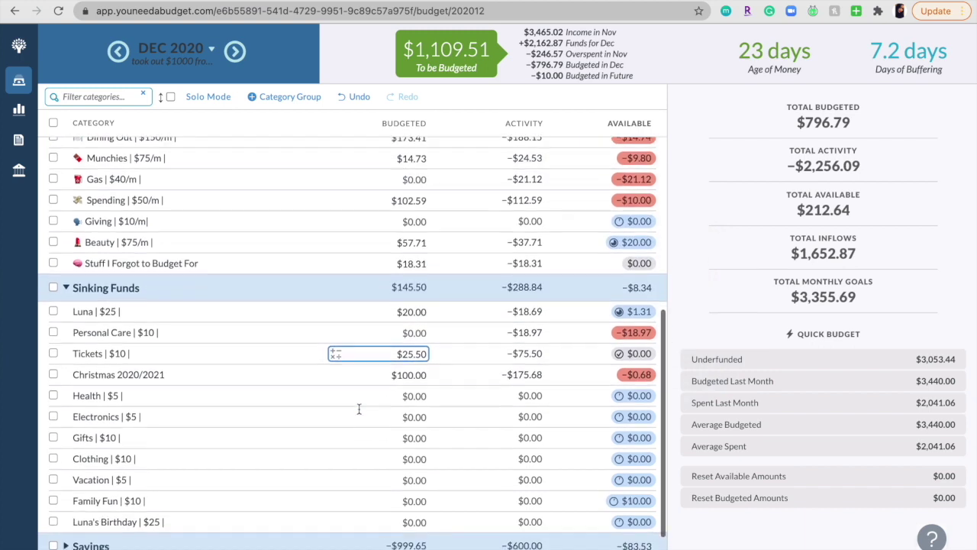
scroll(358, 409, down, 1)
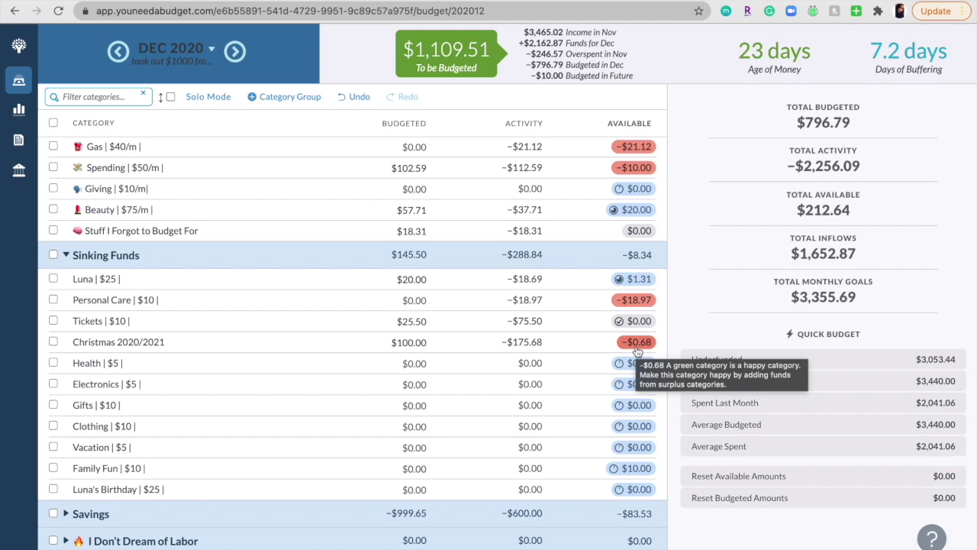
scroll(638, 351, down, 1)
scroll(638, 351, up, 8)
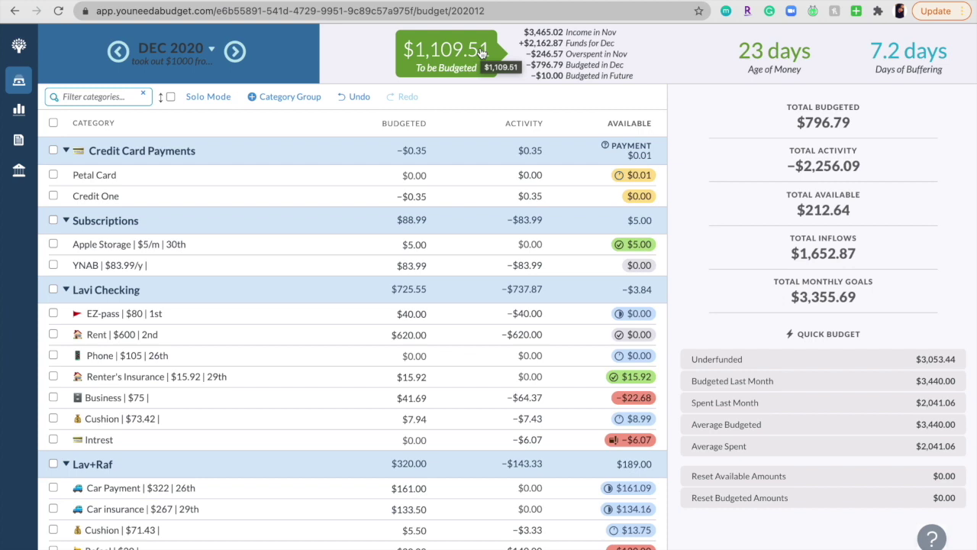
scroll(527, 354, down, 7)
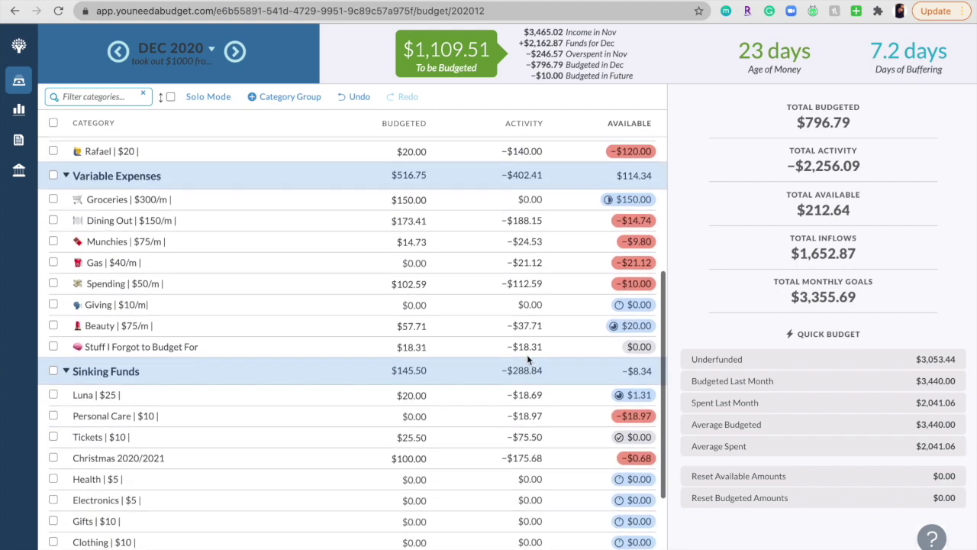
scroll(526, 355, down, 3)
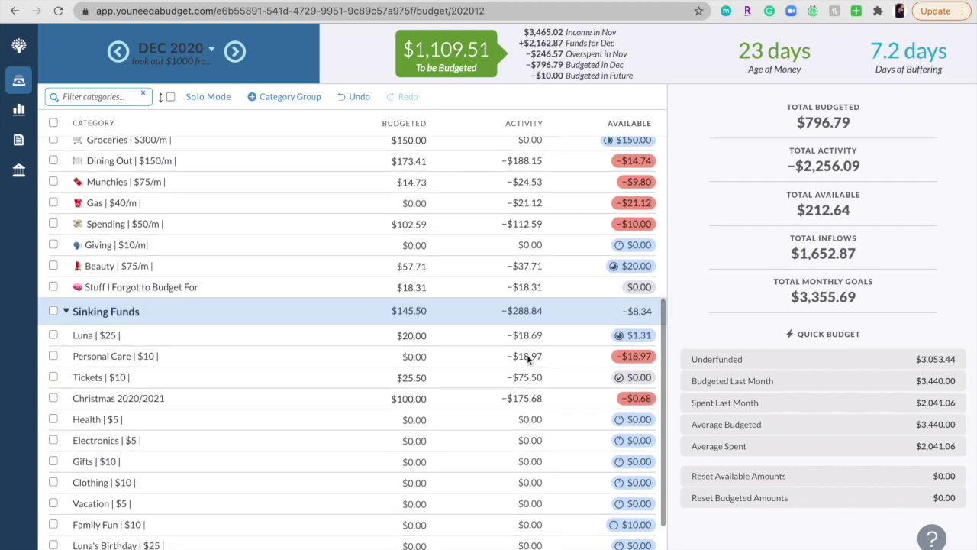
scroll(527, 354, up, 2)
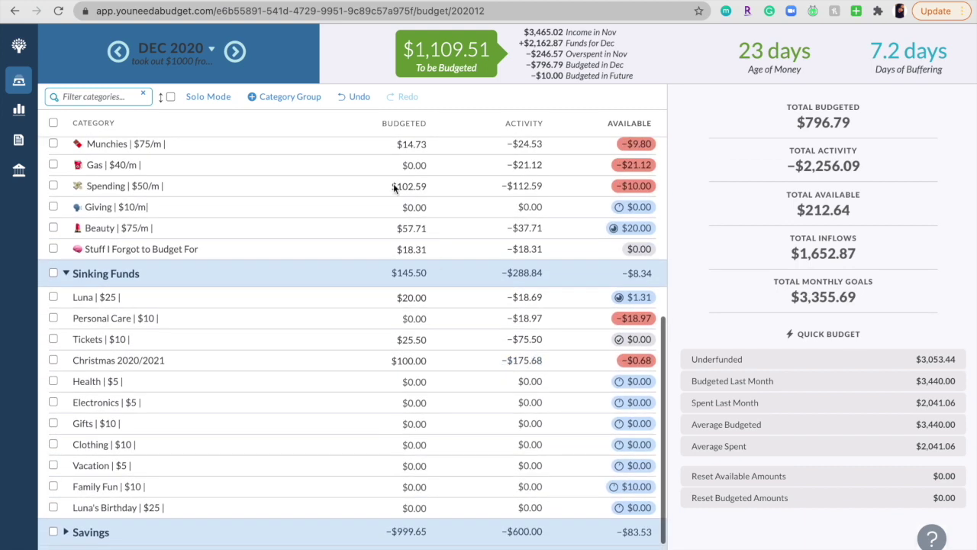
scroll(526, 235, up, 8)
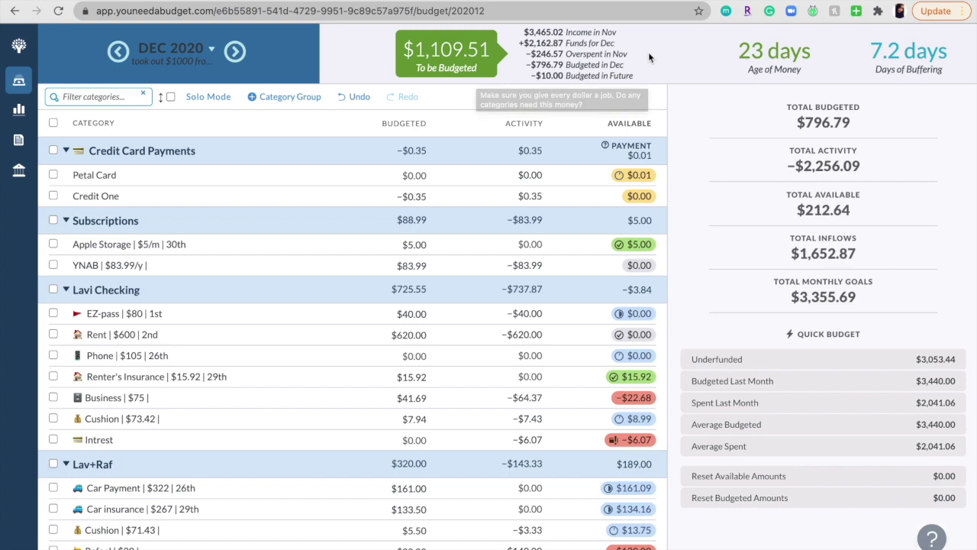
Step: Select every category group from Credit Card Payments through Variable Expenses, leaving Sinking Funds and the groups below it unselected
click(53, 150)
click(53, 220)
click(52, 289)
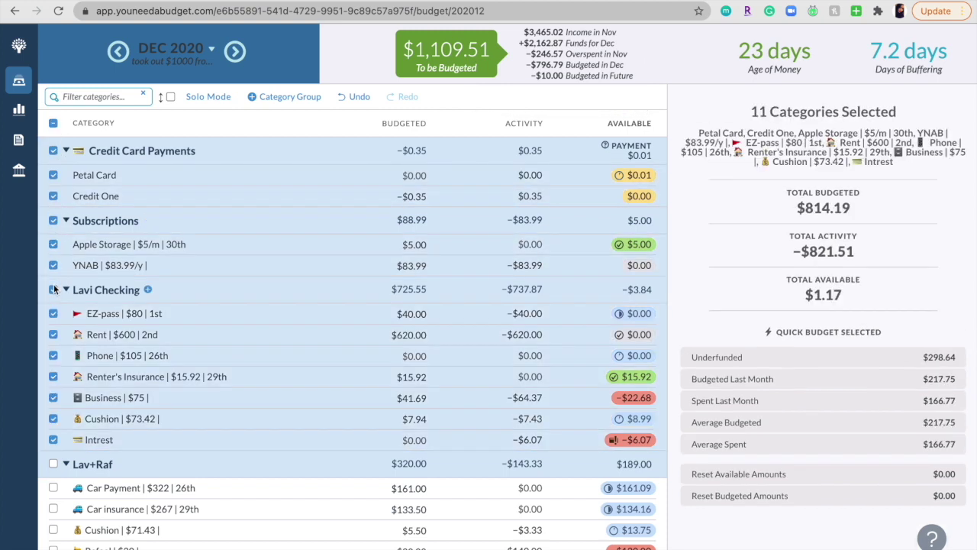
scroll(53, 305, down, 3)
click(53, 315)
scroll(54, 310, down, 2)
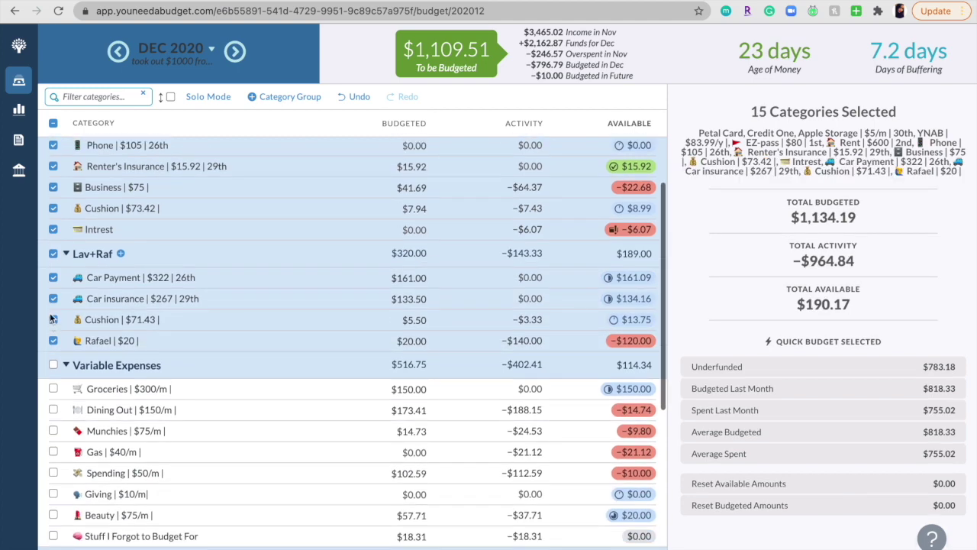
scroll(50, 153, up, 5)
scroll(246, 382, down, 7)
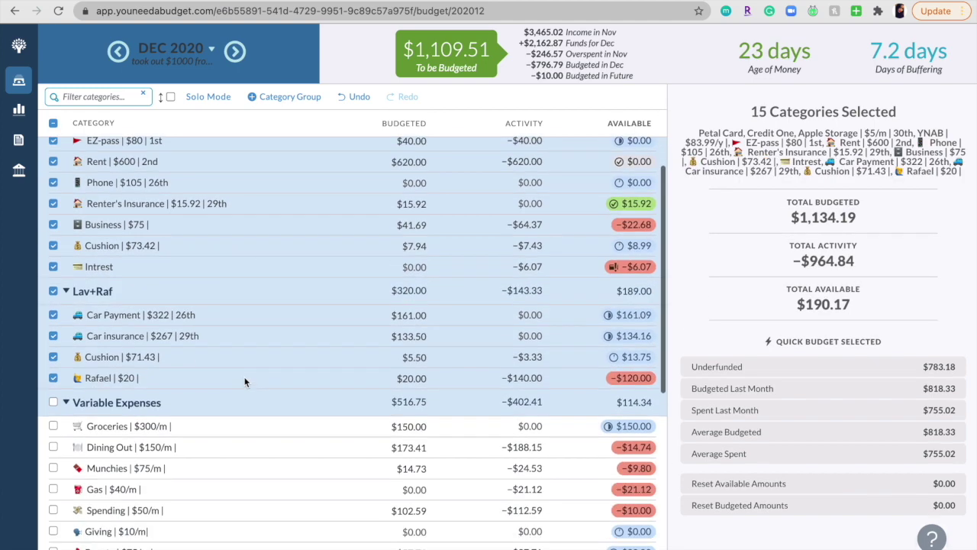
click(52, 201)
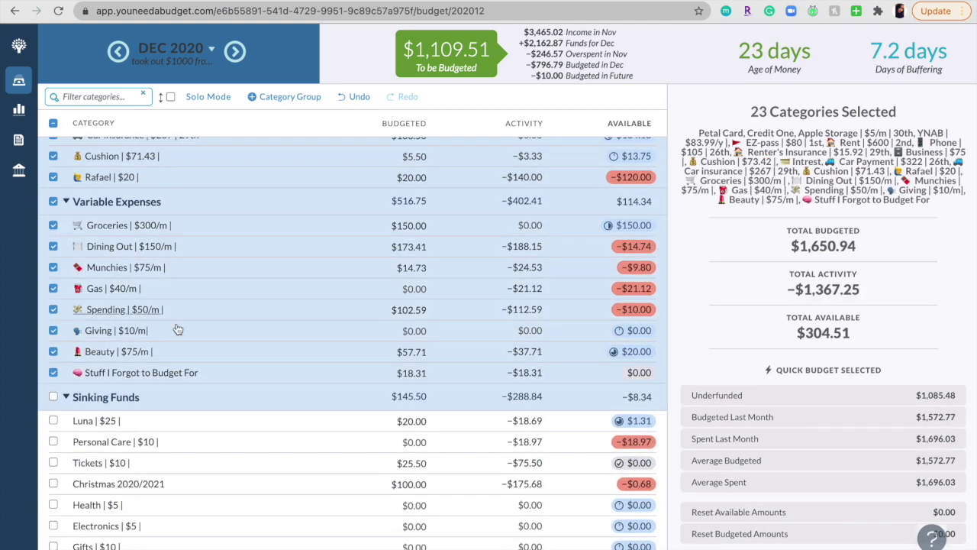
scroll(246, 423, up, 7)
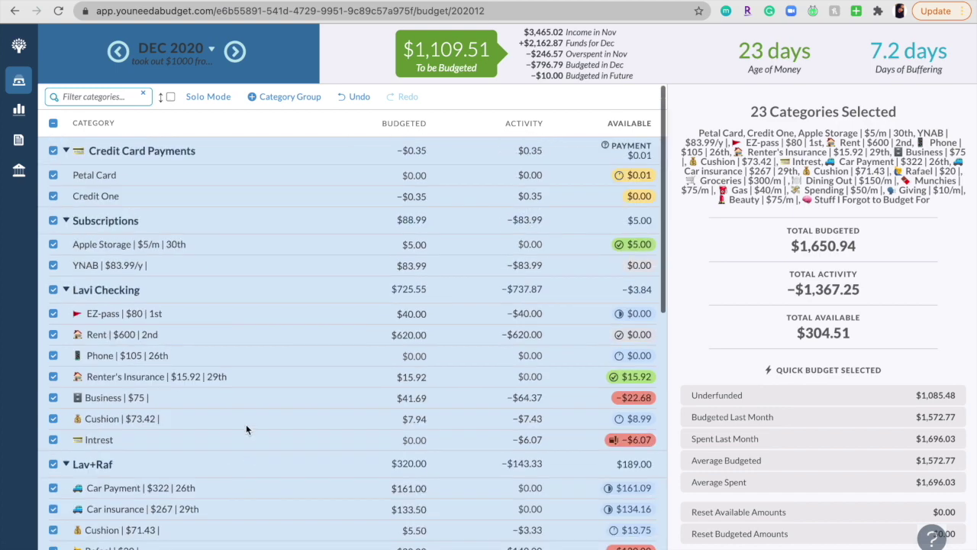
Step: Fund all selected categories with their underfunded amounts and clear the category selection
click(917, 402)
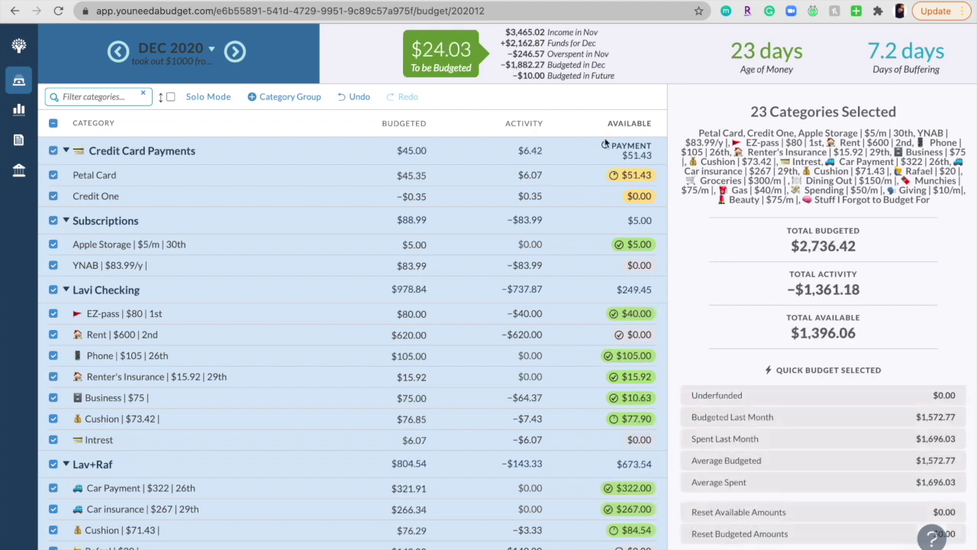
click(53, 125)
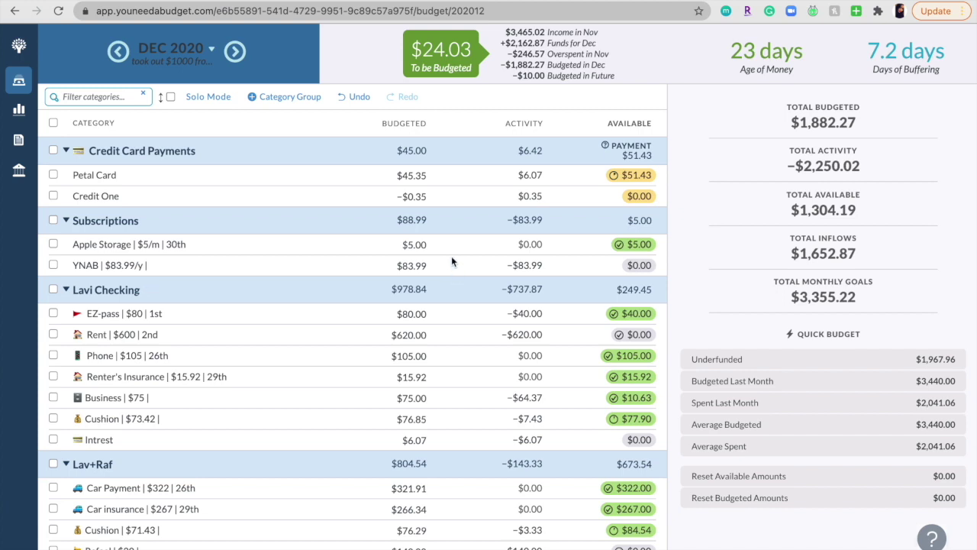
Step: Set the Petal Card payment category's budgeted amount to $30
click(413, 172)
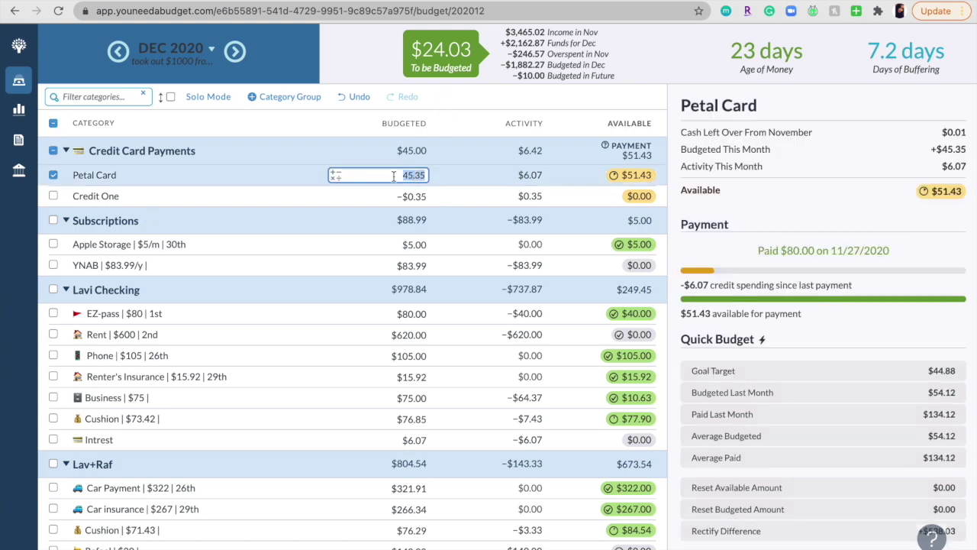
text(30)
key(Return)
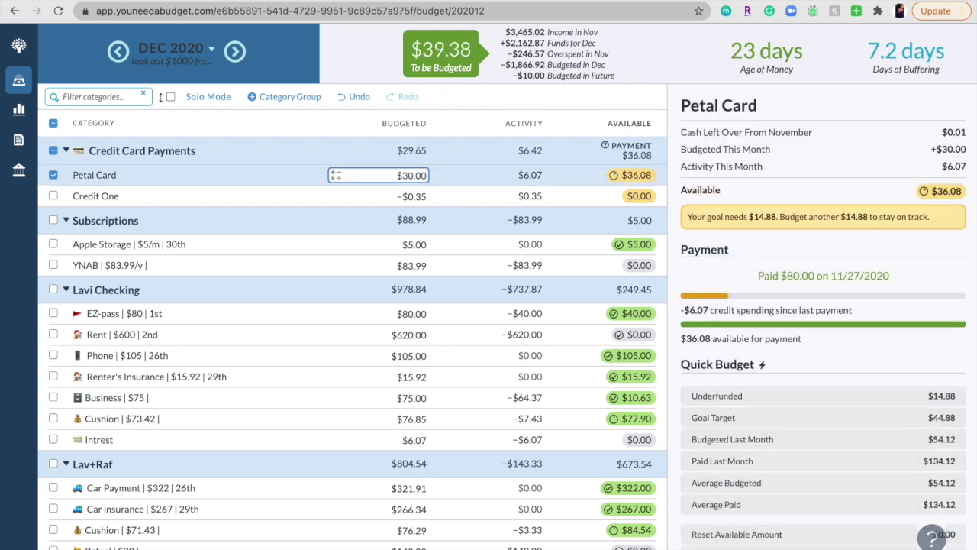
Step: Add $30 to the Credit One payment category's budgeted amount and clear the selection
click(397, 193)
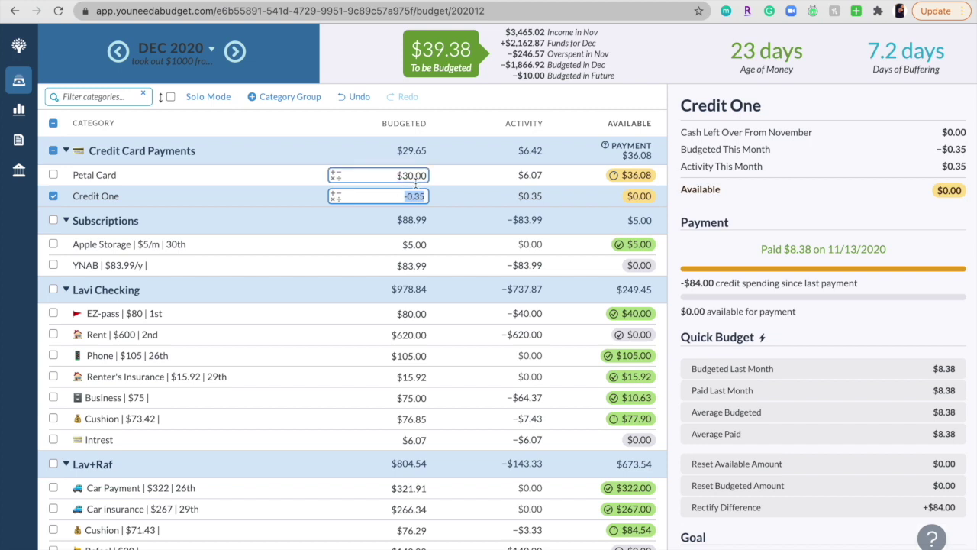
click(425, 195)
text(+30)
key(Return)
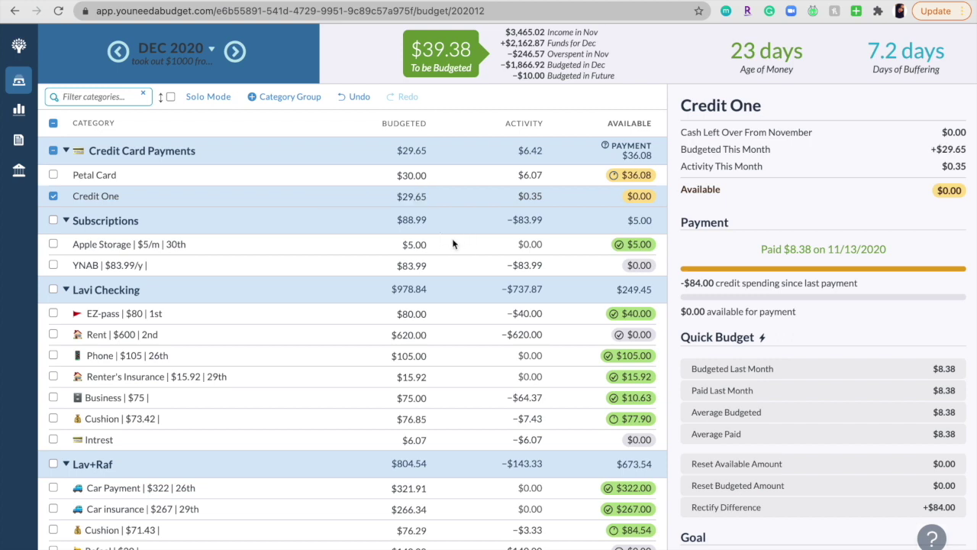
click(53, 244)
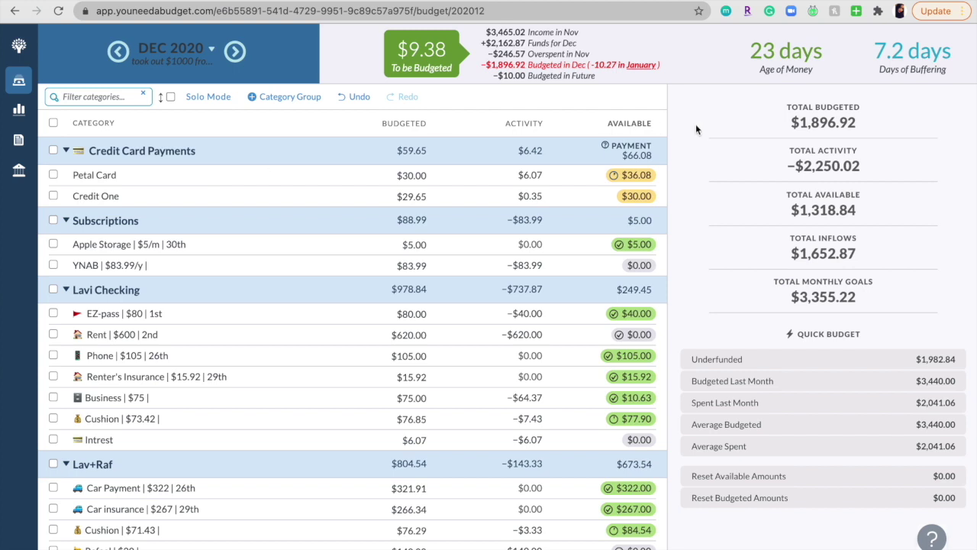
Step: Check the Petal Card's December activity and remove the money budgeted to the Intrest category, leaving it at $0
click(534, 176)
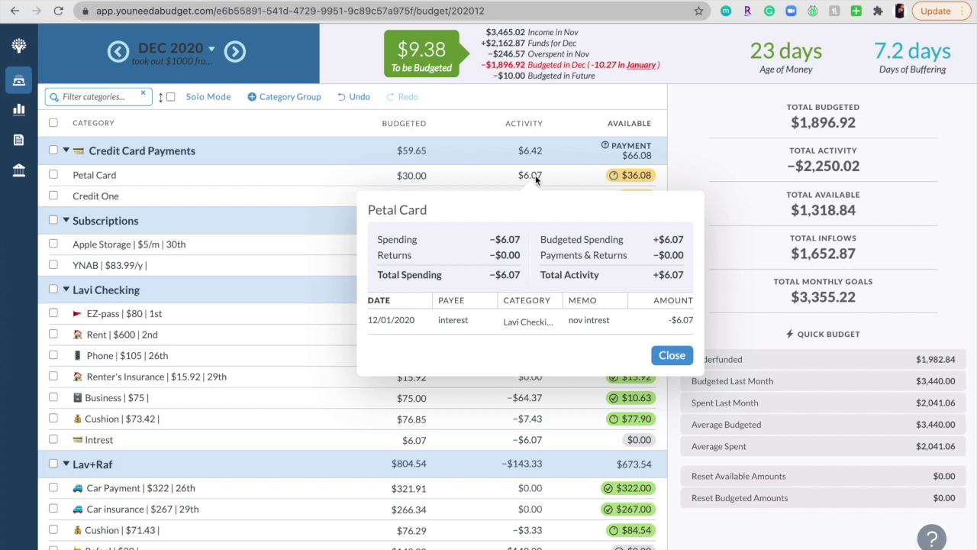
click(661, 356)
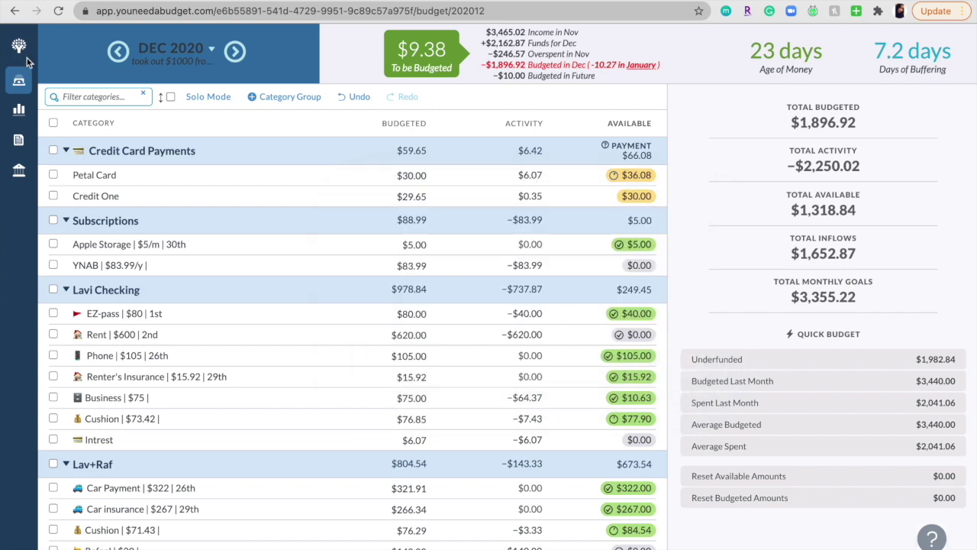
click(382, 440)
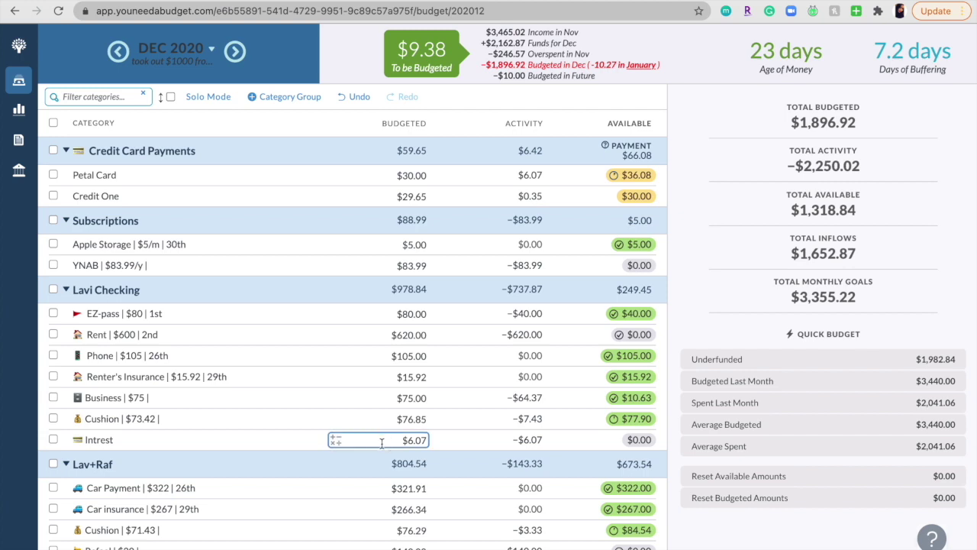
key(BackSpace)
click(53, 439)
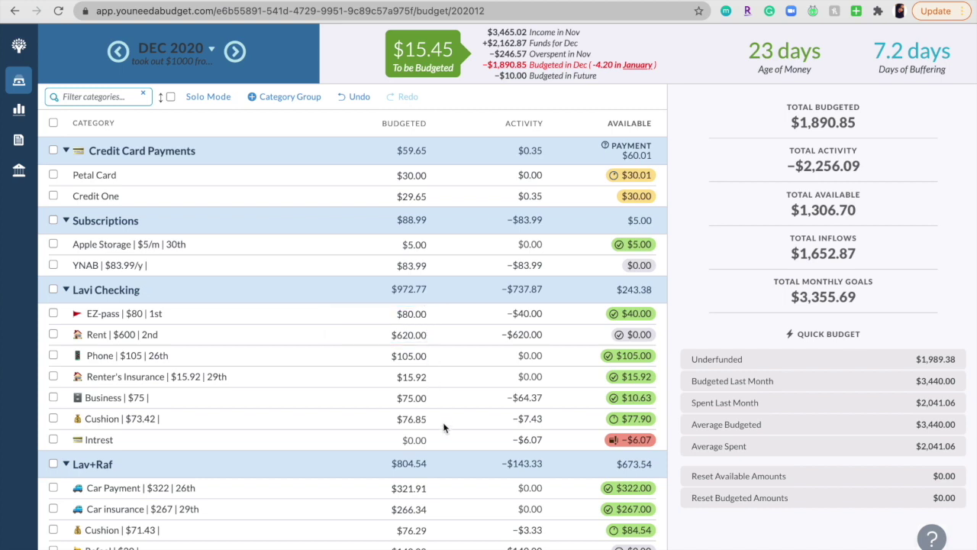
Step: Reduce the Phone category's budgeted amount to $0 and clear the selection
click(413, 355)
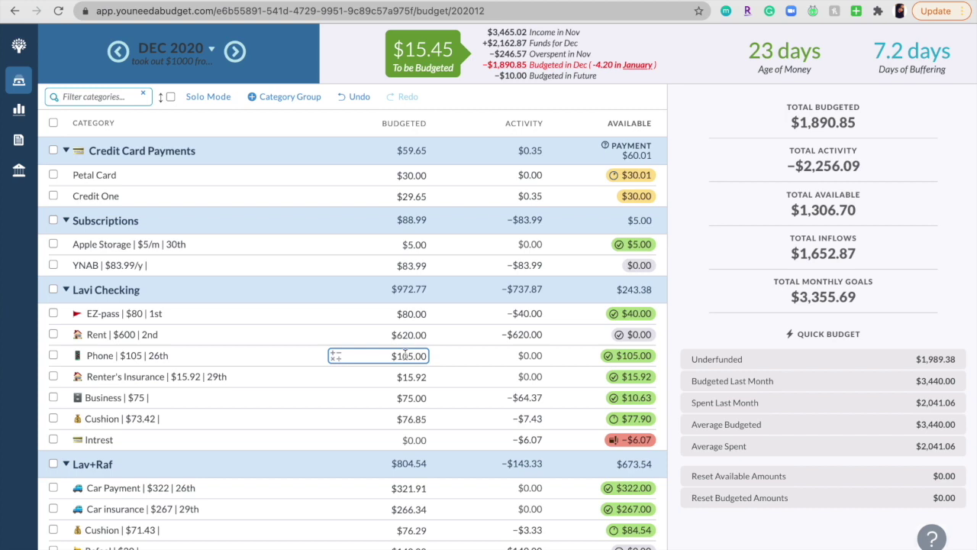
key(BackSpace)
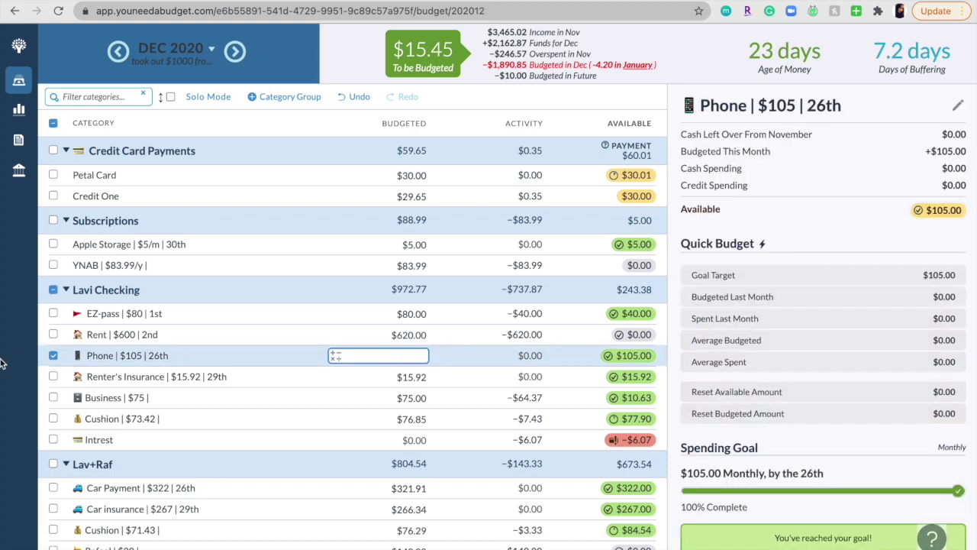
click(51, 360)
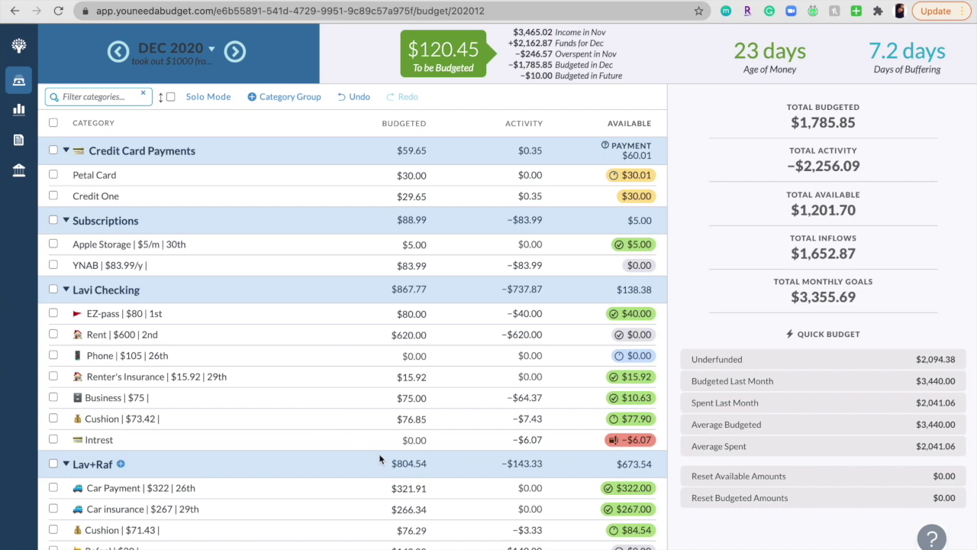
Step: Examine the budgeted amounts in the group above Variable Expenses, especially its last category, for money that could be freed
scroll(426, 412, down, 4)
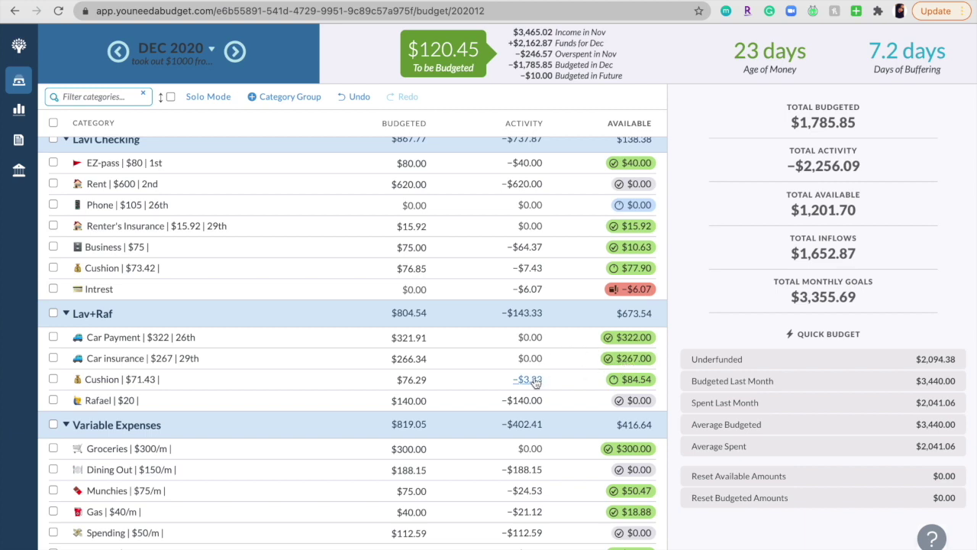
click(405, 399)
key(Return)
scroll(439, 432, down, 2)
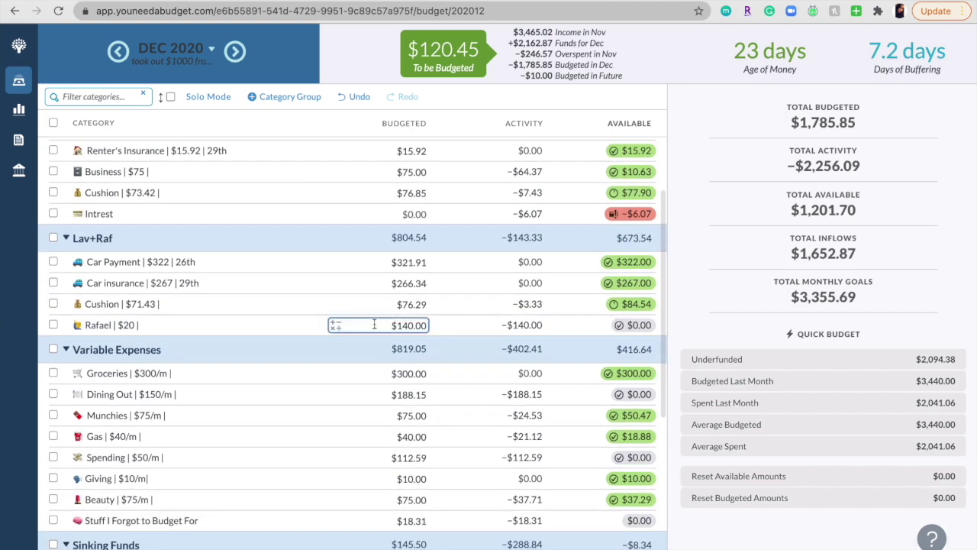
click(398, 323)
key(Return)
click(404, 324)
key(Return)
scroll(434, 345, down, 2)
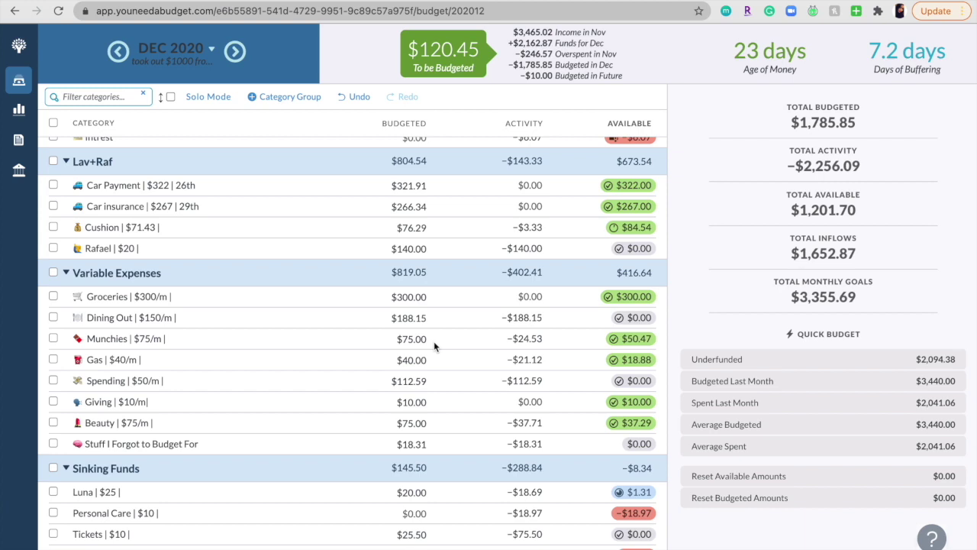
Step: Check whether money can be moved out of Beauty, cancel that move, and set the Giving category's budgeted amount to $0
click(418, 380)
click(421, 359)
key(Escape)
click(426, 423)
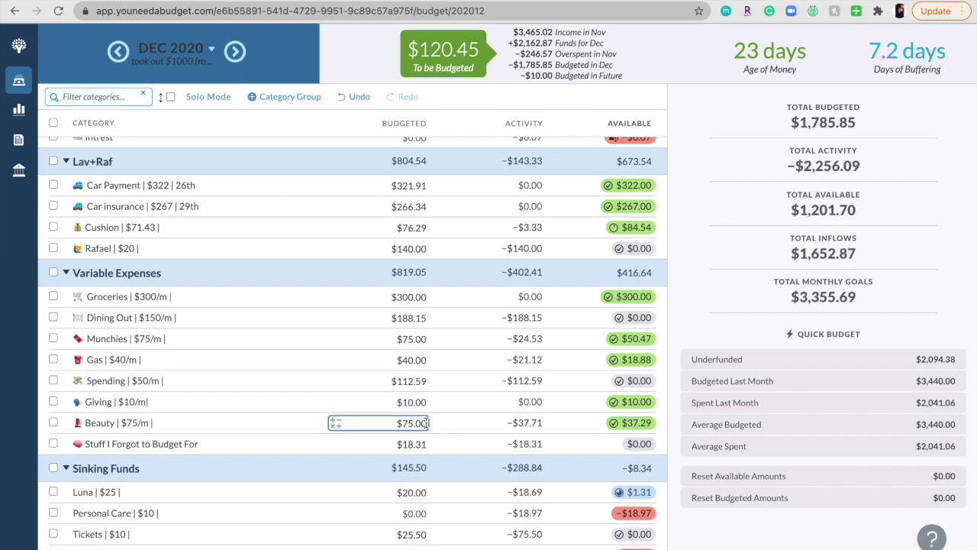
key(Escape)
click(627, 422)
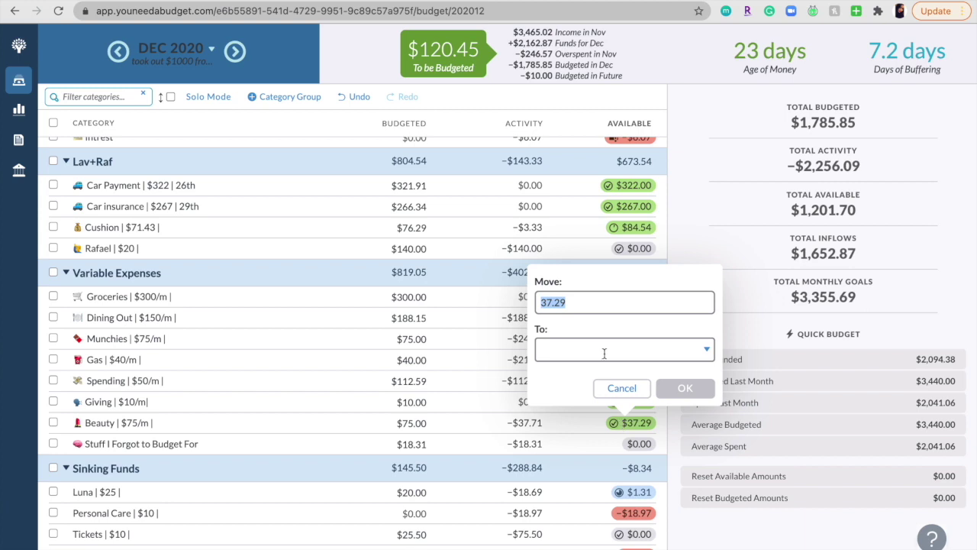
click(621, 388)
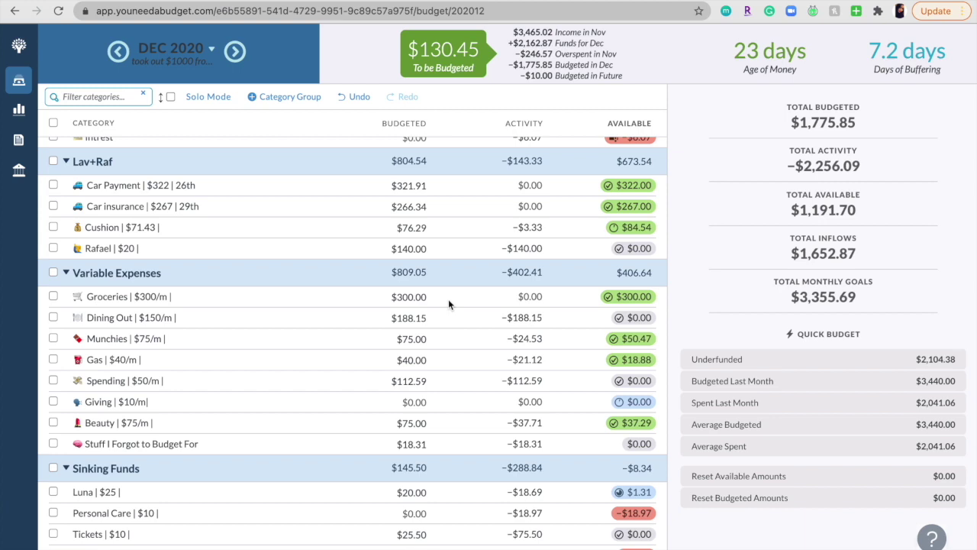
Step: Subtract $100 from the Groceries category so that $200 is budgeted, and clear the selection
click(429, 296)
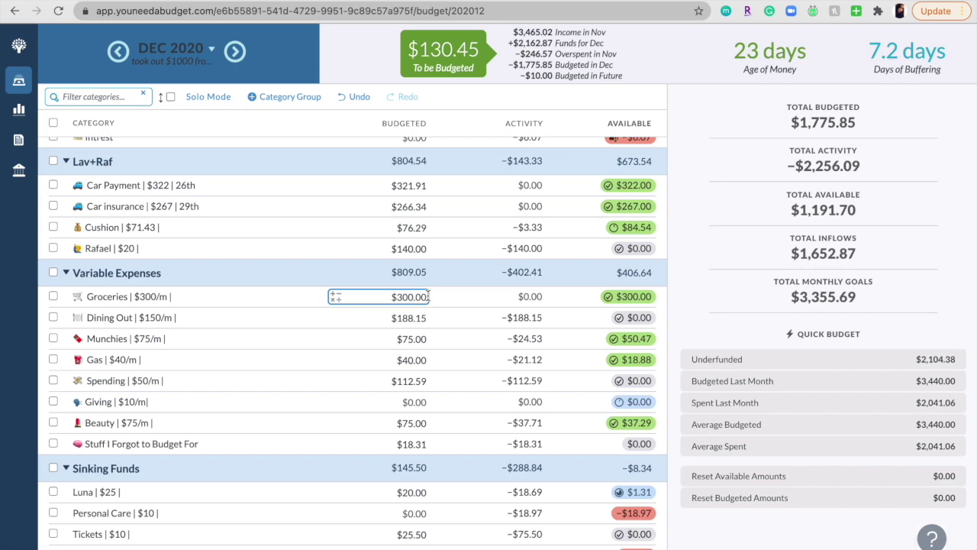
click(429, 296)
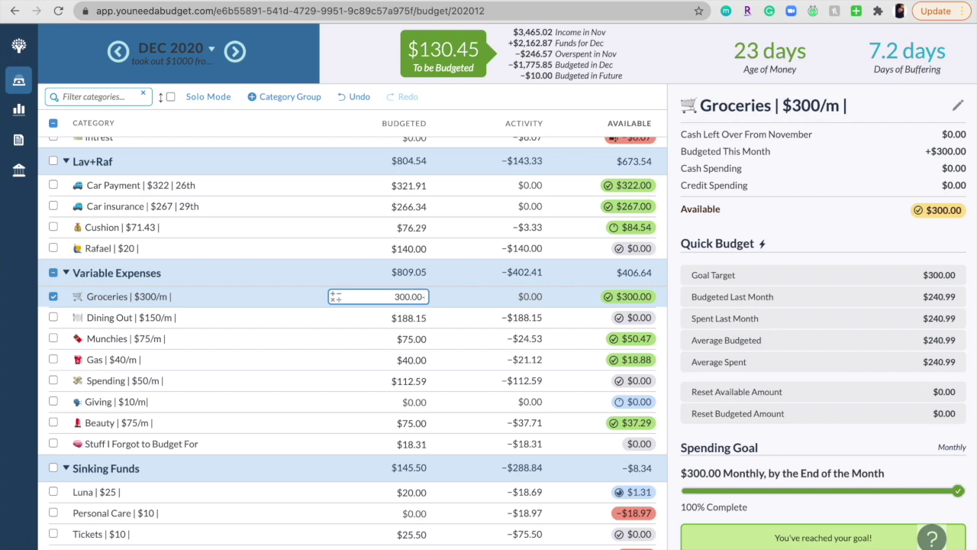
text(-100)
key(Return)
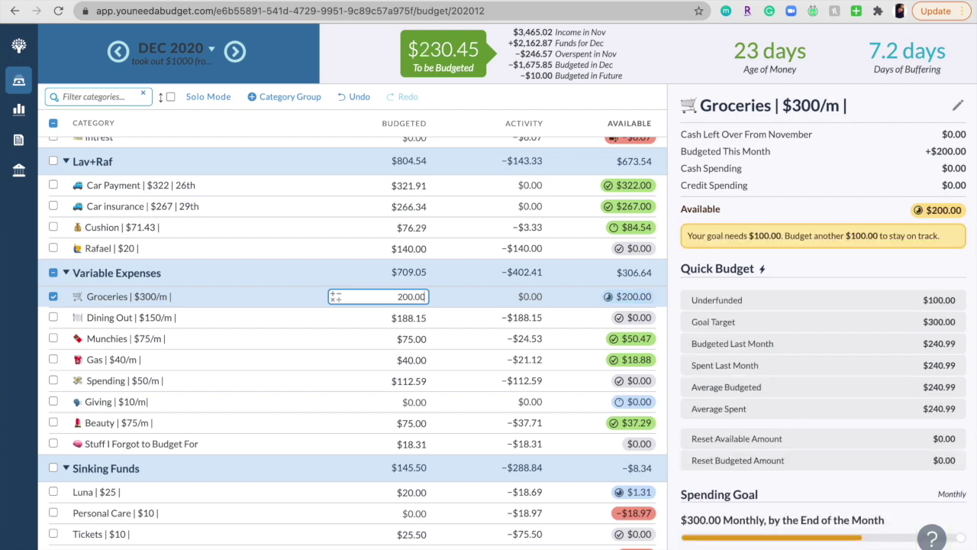
click(56, 298)
click(54, 297)
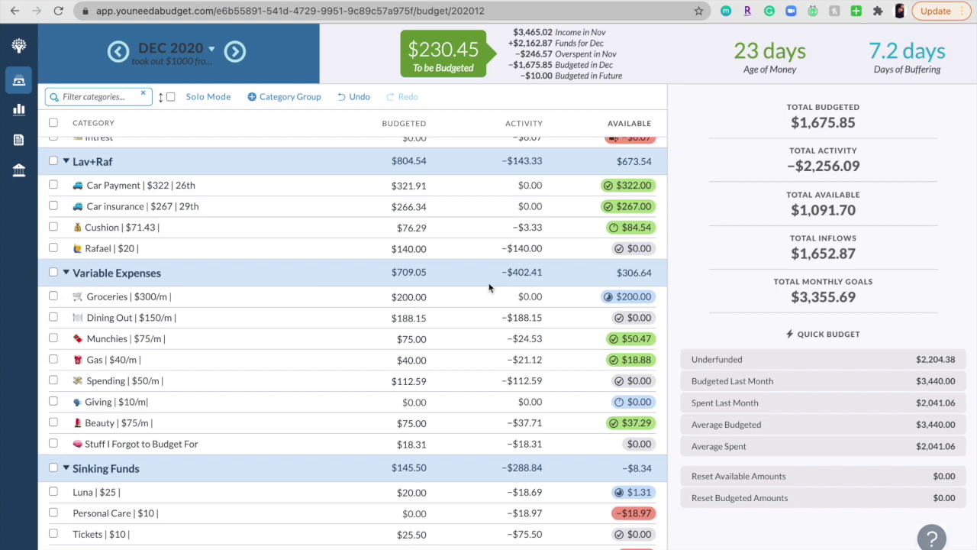
Step: Cover the Personal Care overspending in Sinking Funds with money from To be Budgeted
scroll(324, 345, down, 3)
click(341, 360)
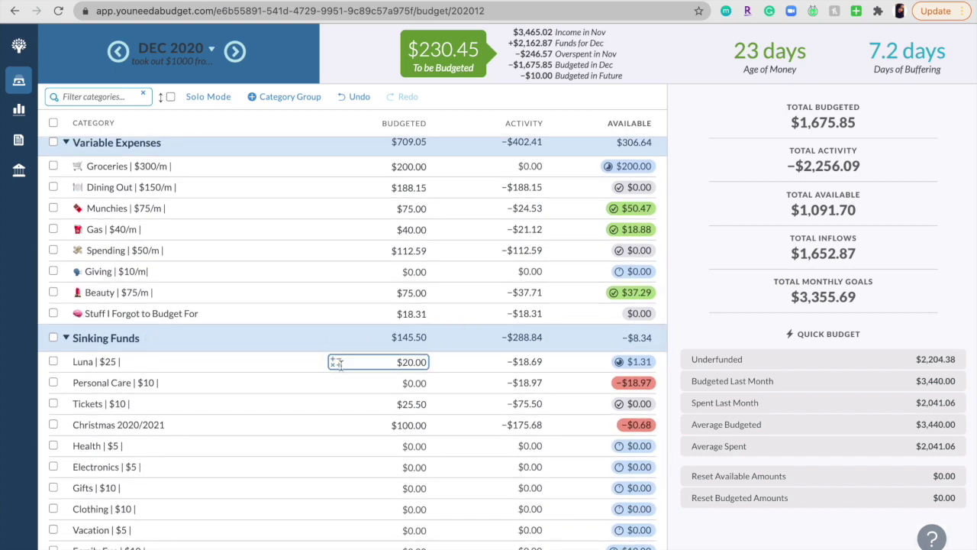
scroll(341, 365, down, 2)
click(341, 365)
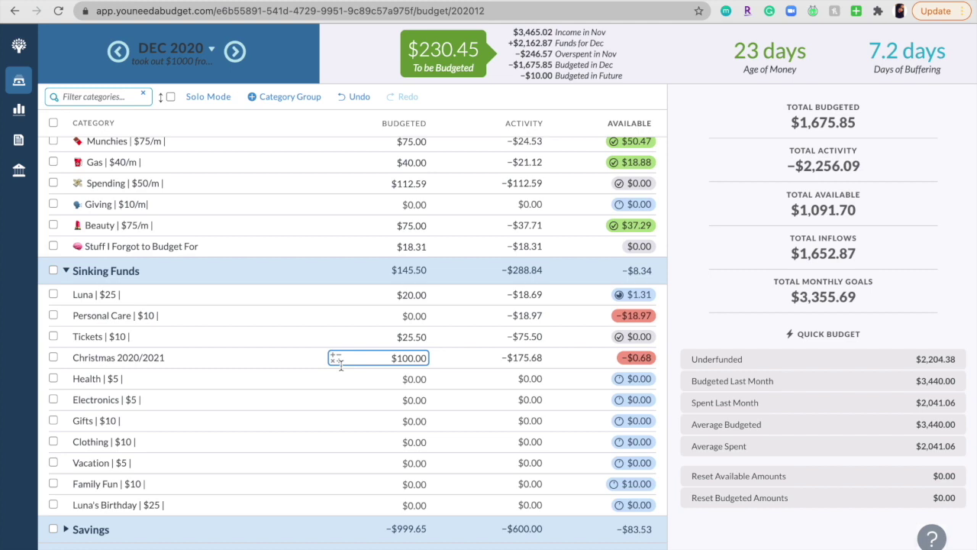
scroll(341, 365, up, 2)
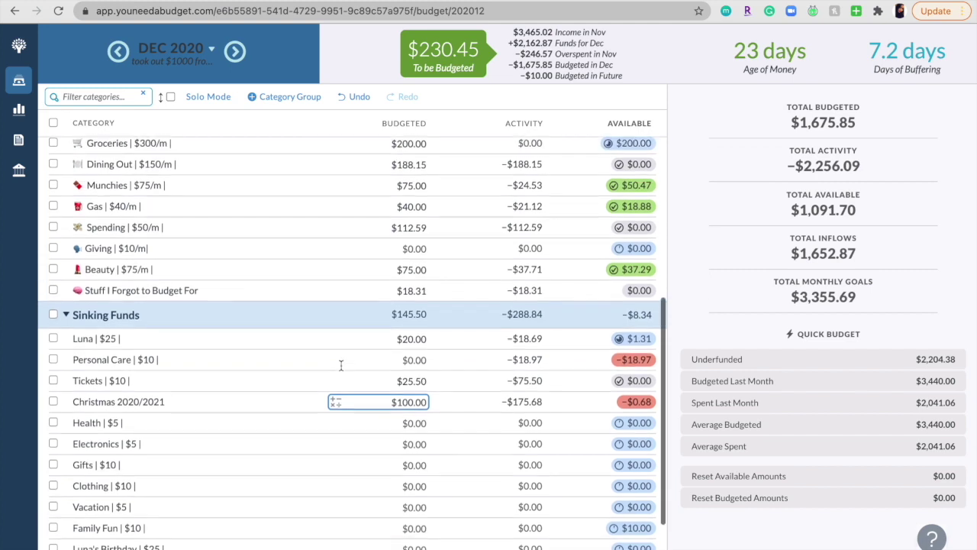
click(632, 374)
click(613, 419)
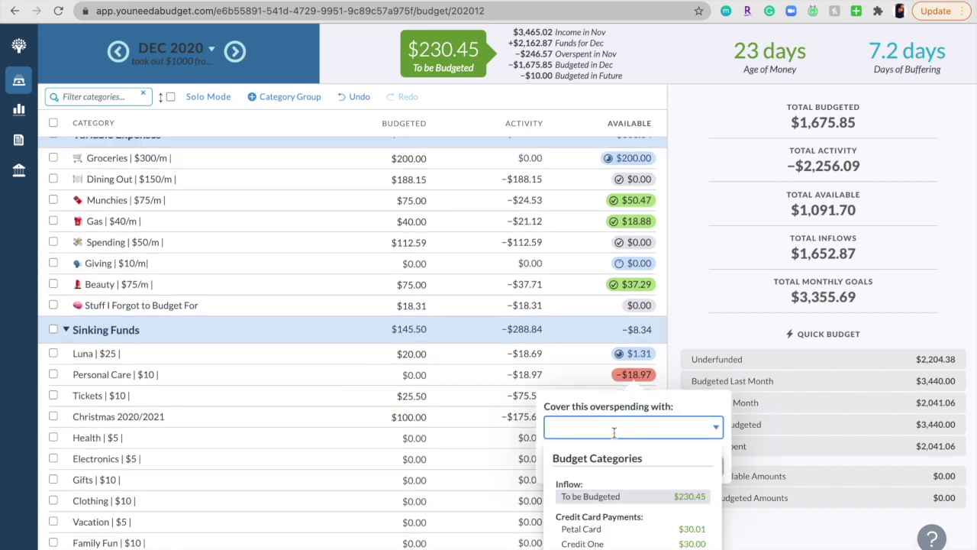
click(611, 500)
click(710, 467)
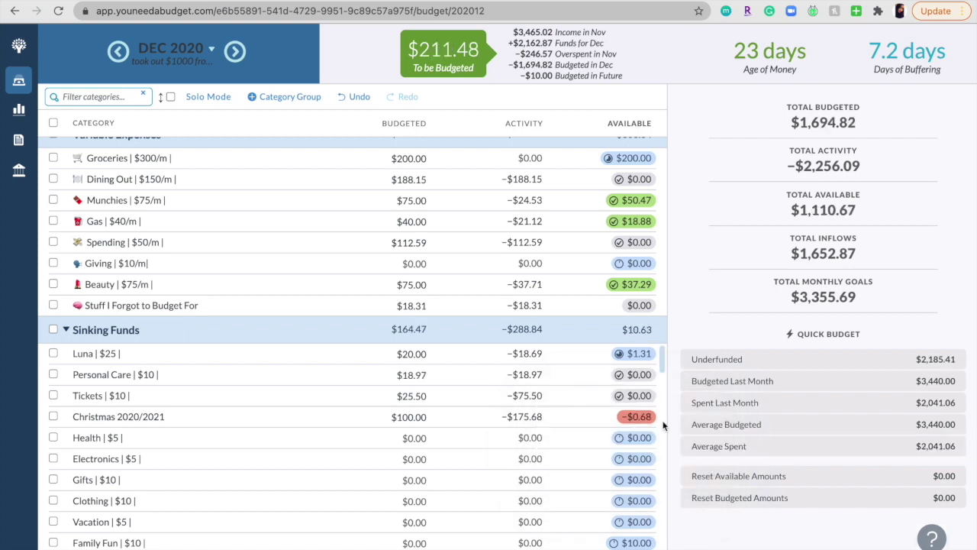
Step: Cover the Christmas 2020/2021 overspending with money from To be Budgeted and clear the selection
click(643, 417)
click(638, 419)
click(637, 467)
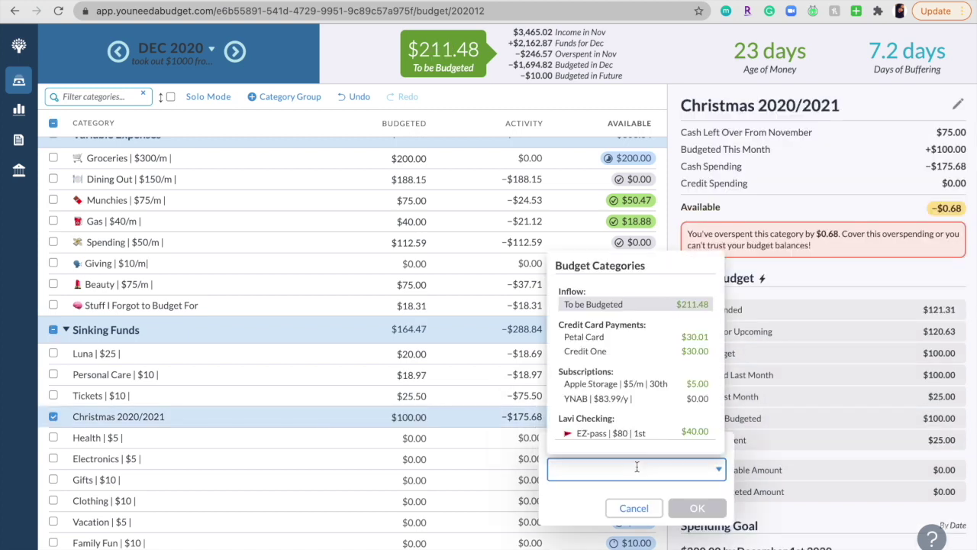
click(603, 303)
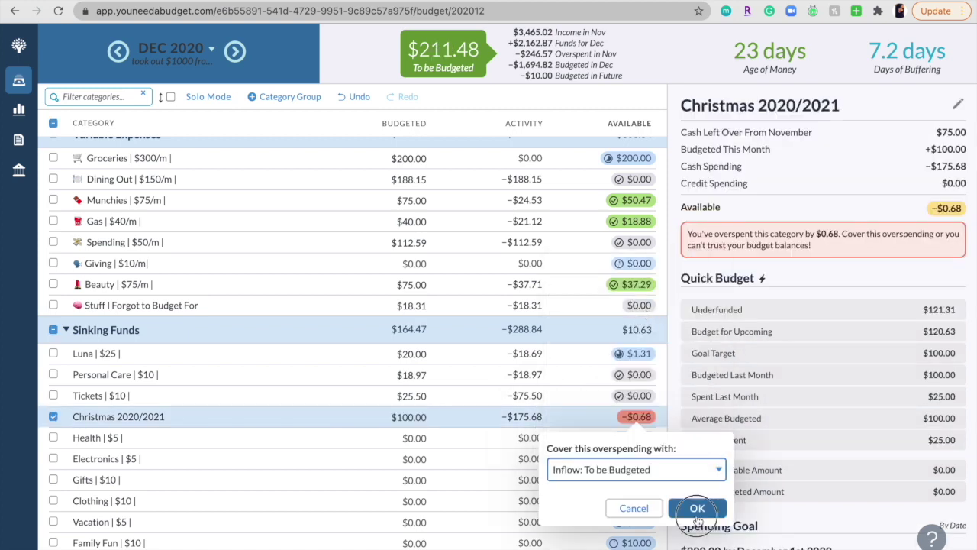
click(697, 507)
click(53, 329)
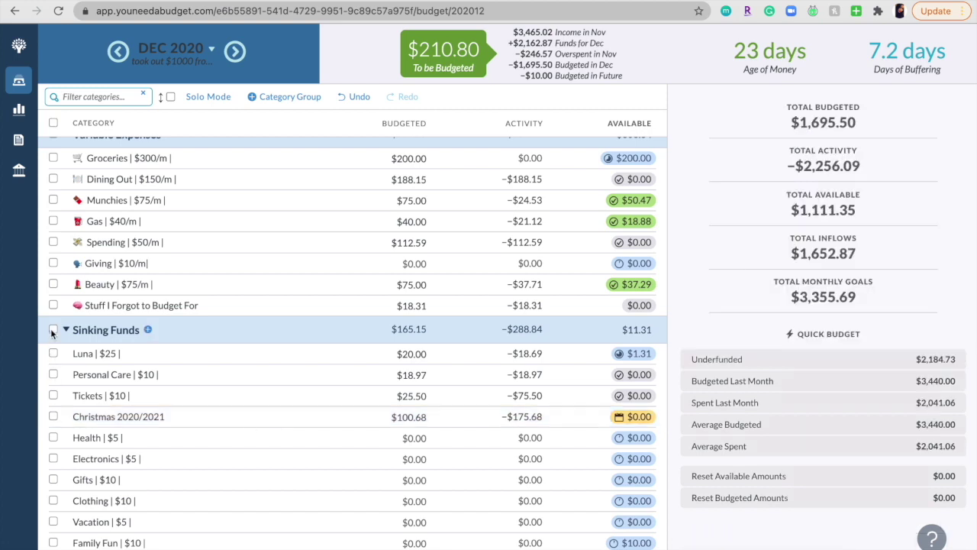
Step: Check the Christmas 2020/2021 category's upcoming transactions in Sinking Funds and clear the selection
scroll(50, 335, down, 3)
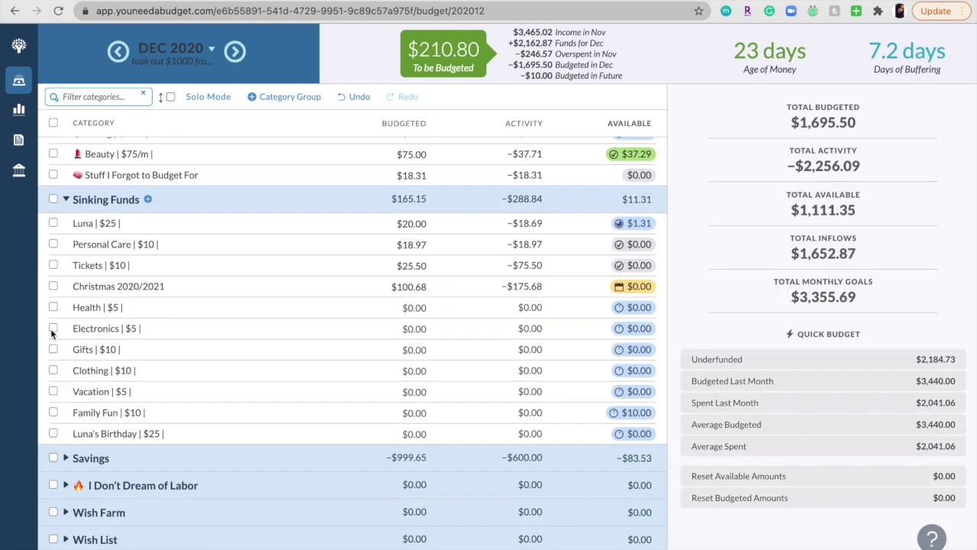
scroll(50, 328, up, 1)
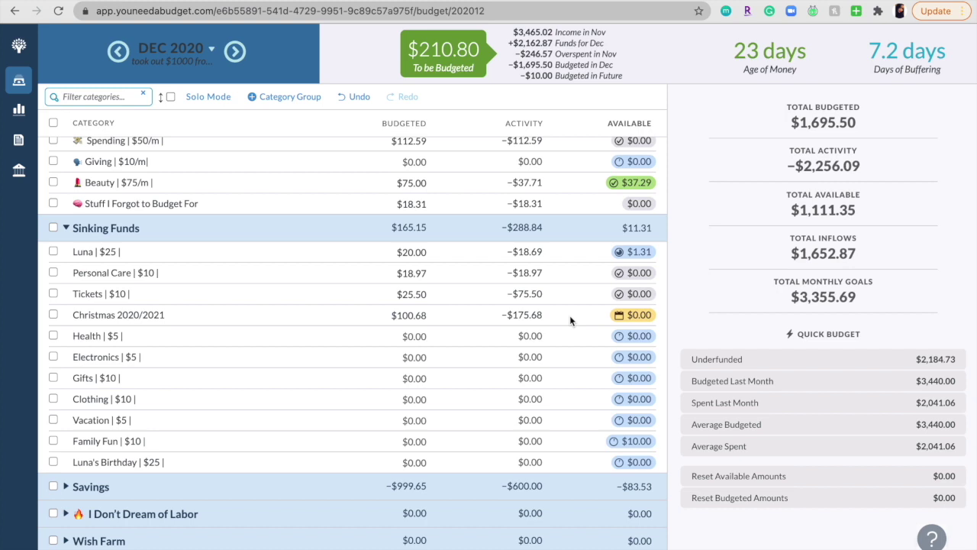
click(309, 321)
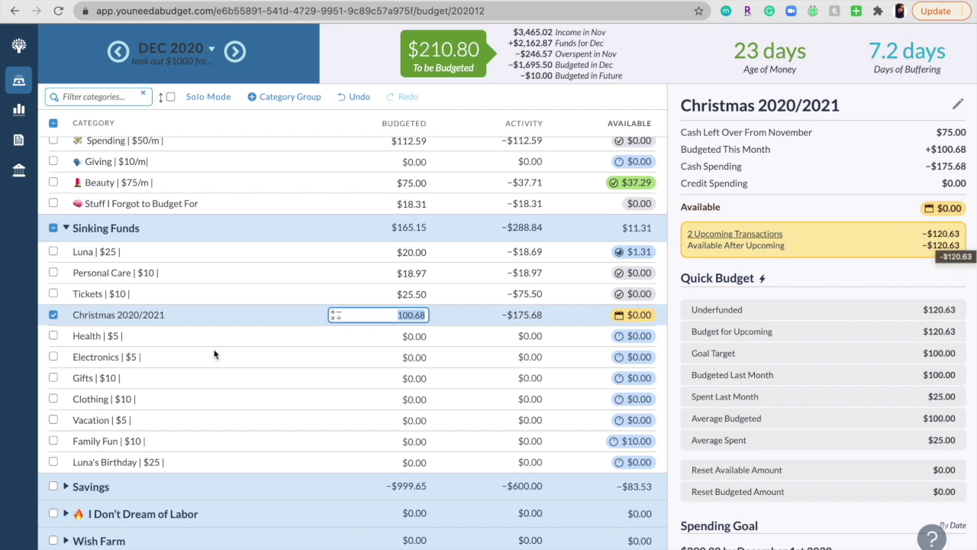
click(52, 315)
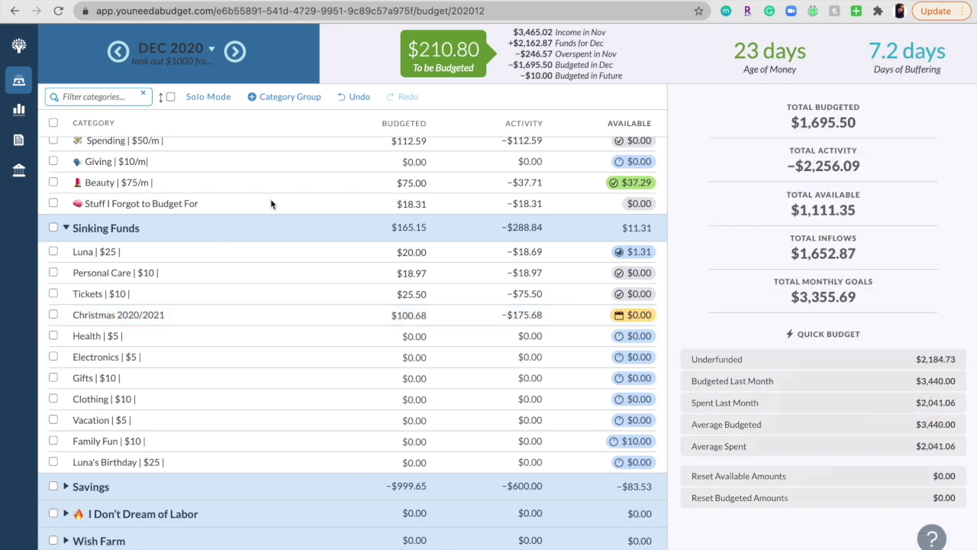
Step: Move $34.54 from the Cushion category in the Lav+Raf group to To be Budgeted
scroll(271, 203, up, 4)
scroll(271, 203, up, 5)
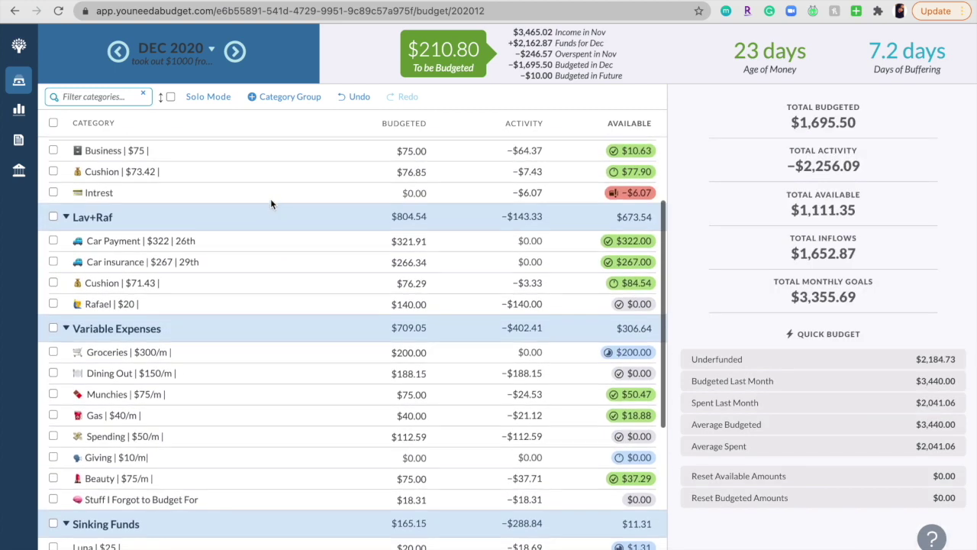
scroll(271, 203, up, 1)
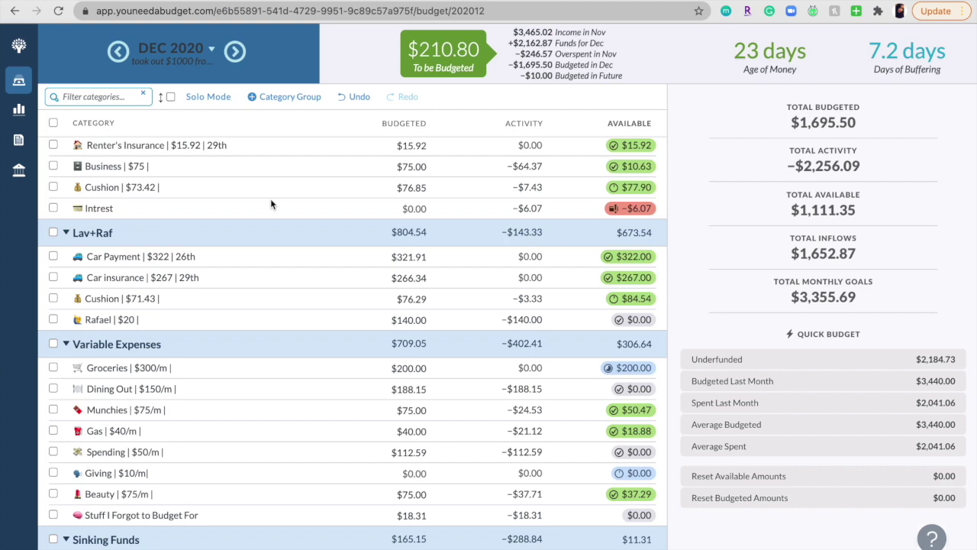
click(630, 302)
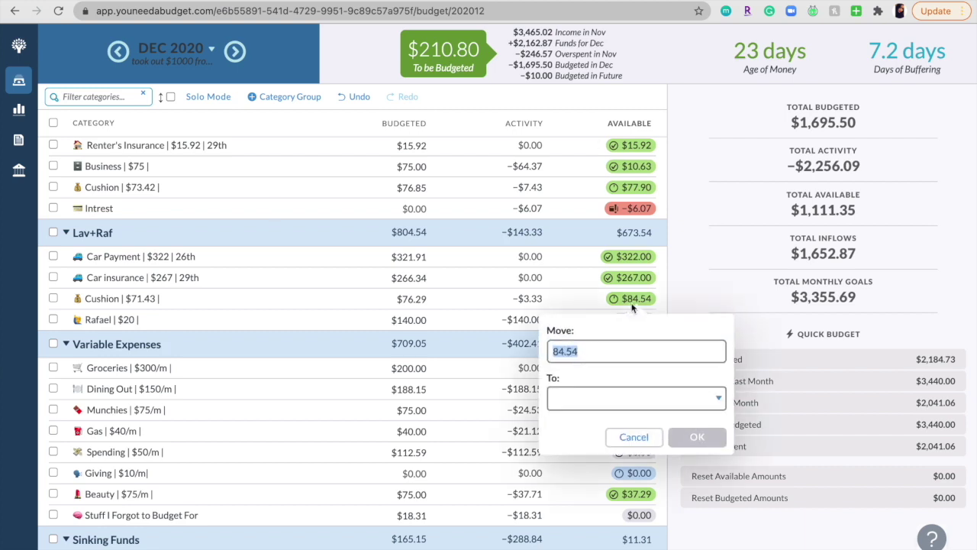
click(589, 351)
key(BackSpace)
key(BackSpace)
key(BackSpace)
key(BackSpace)
key(BackSpace)
text(34.54)
click(689, 397)
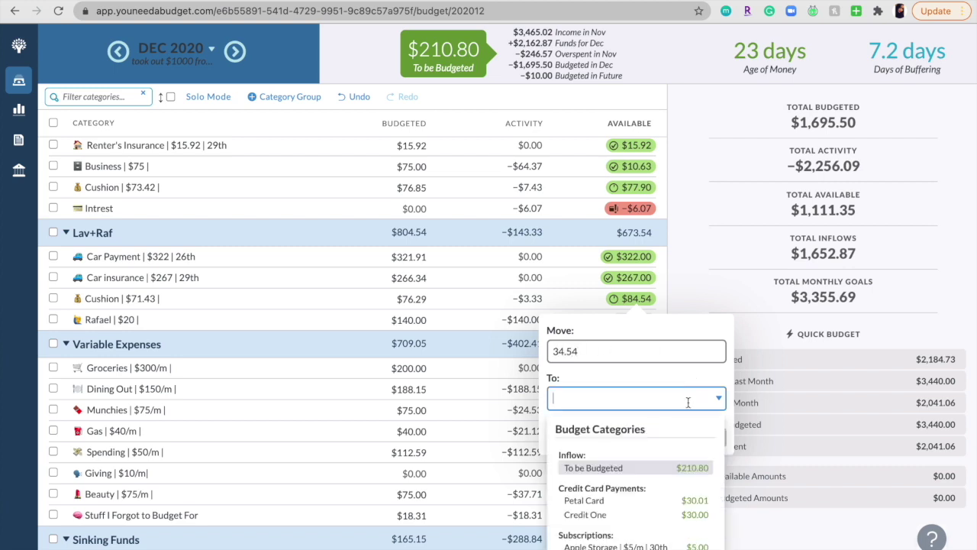
click(637, 467)
click(696, 437)
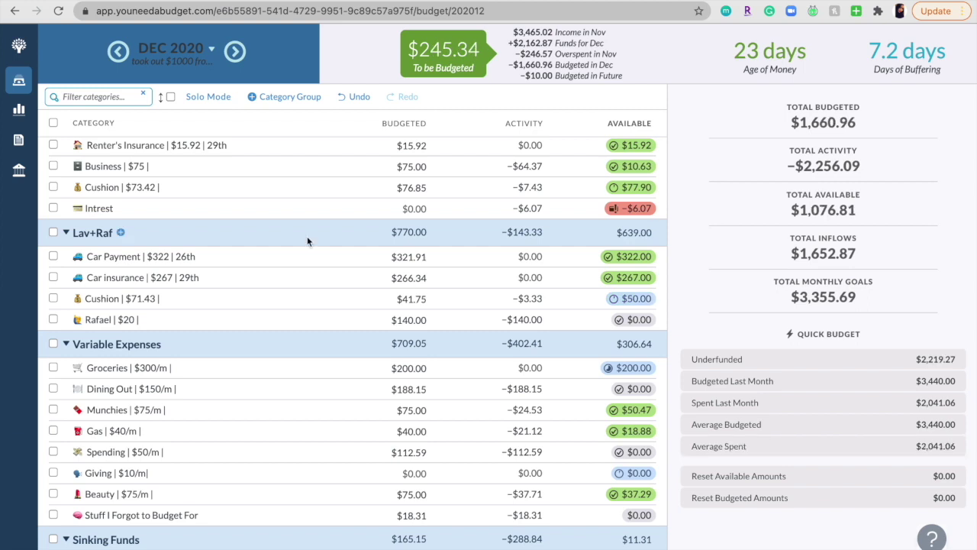
Step: Move $27.90 from the Cushion category in the Lavi Checking group to To be Budgeted
scroll(186, 281, up, 3)
scroll(185, 280, up, 1)
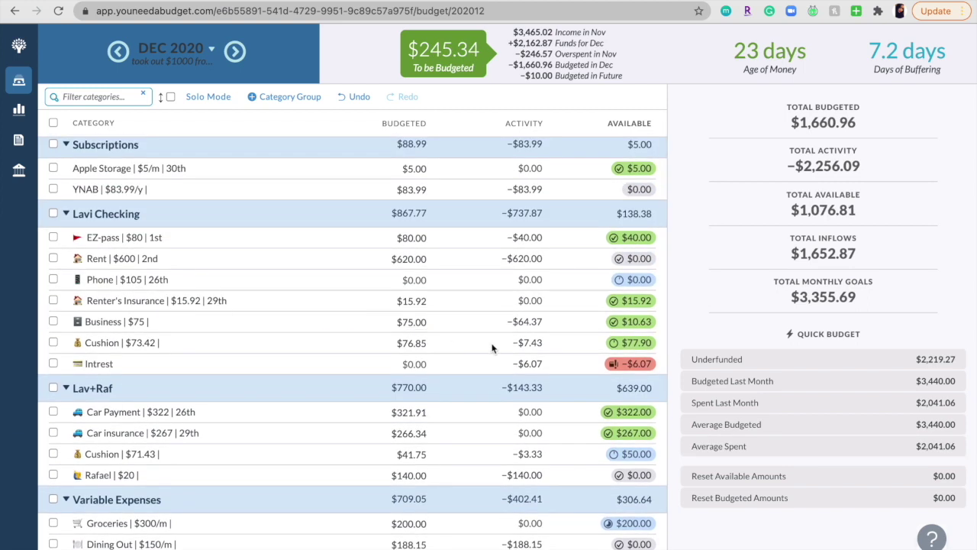
click(622, 345)
click(594, 393)
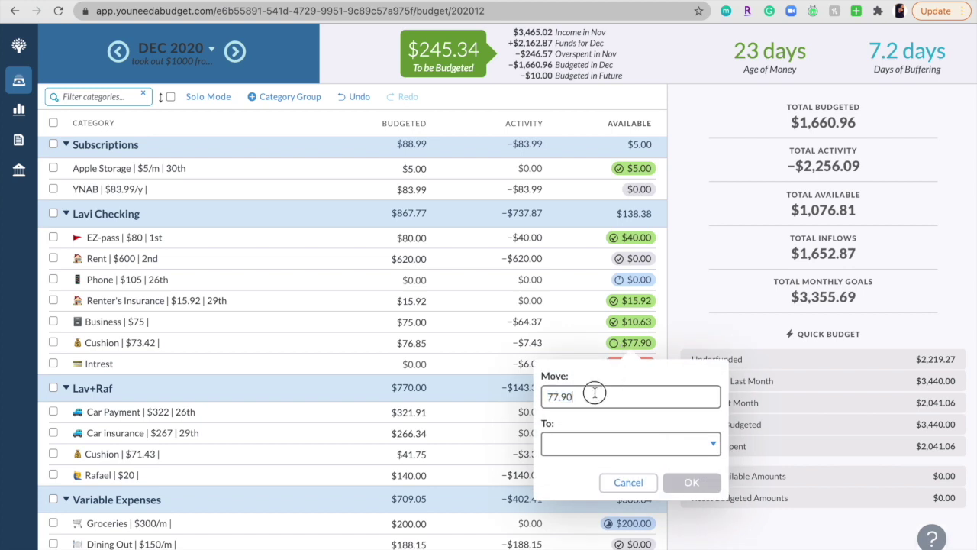
click(555, 398)
key(BackSpace)
text(2)
click(658, 443)
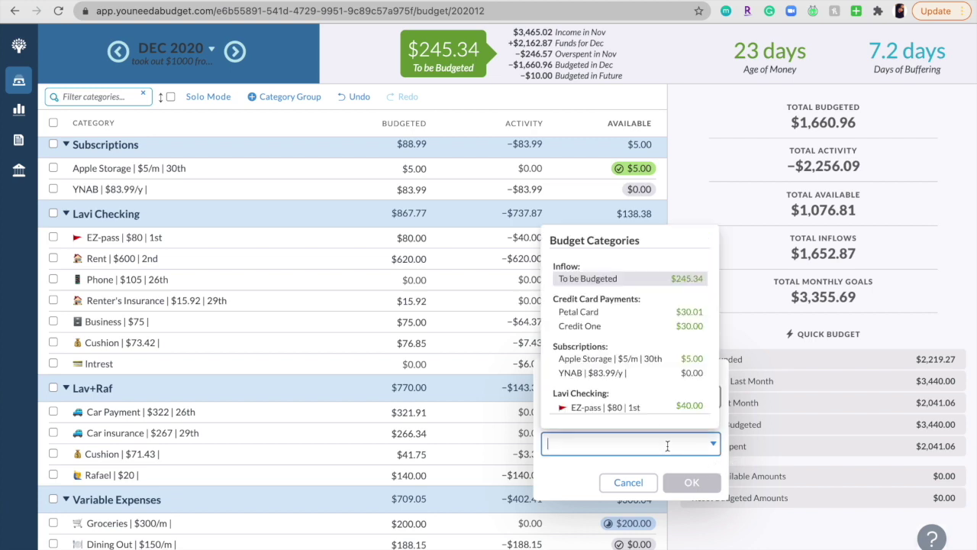
click(629, 278)
click(686, 483)
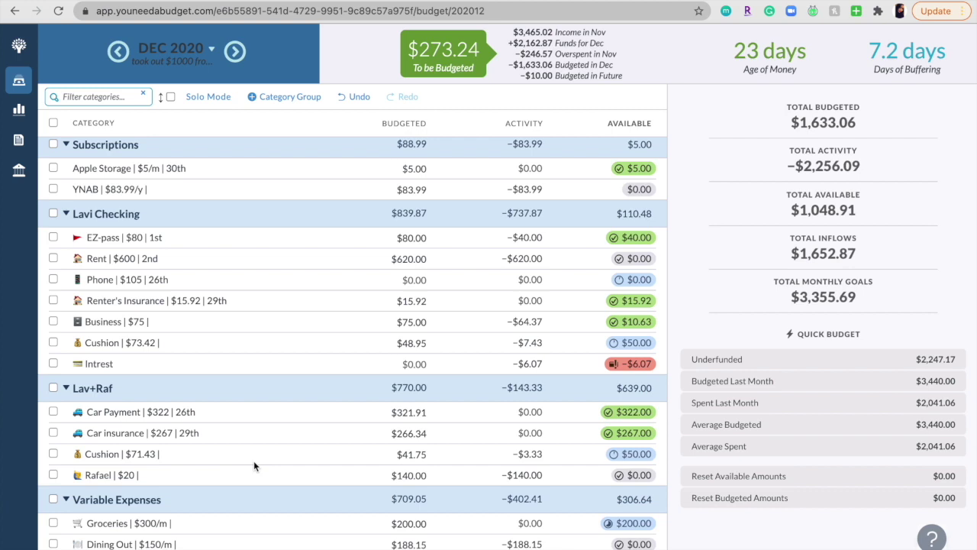
Step: Examine the Credit One payment row and the categories inside the Savings group, leaving the group collapsed
scroll(282, 389, up, 2)
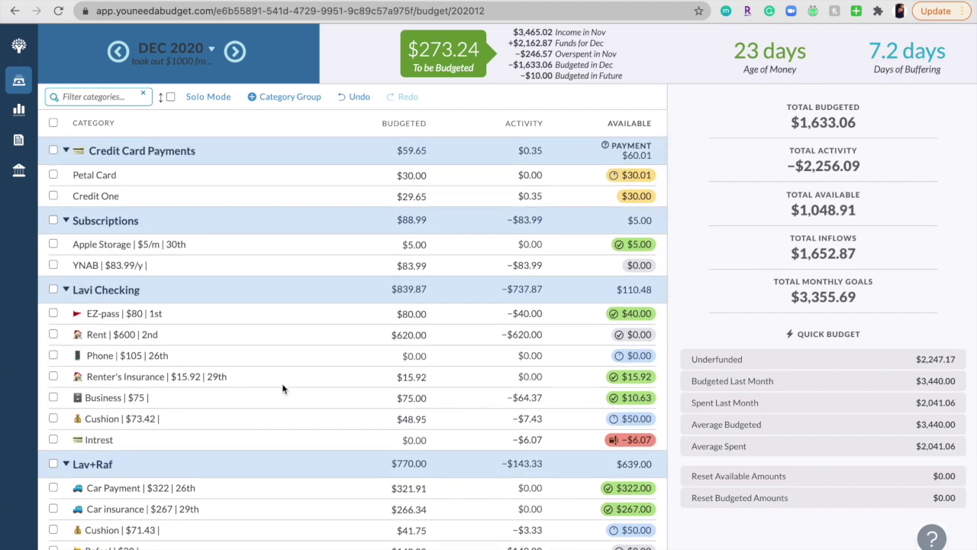
click(409, 198)
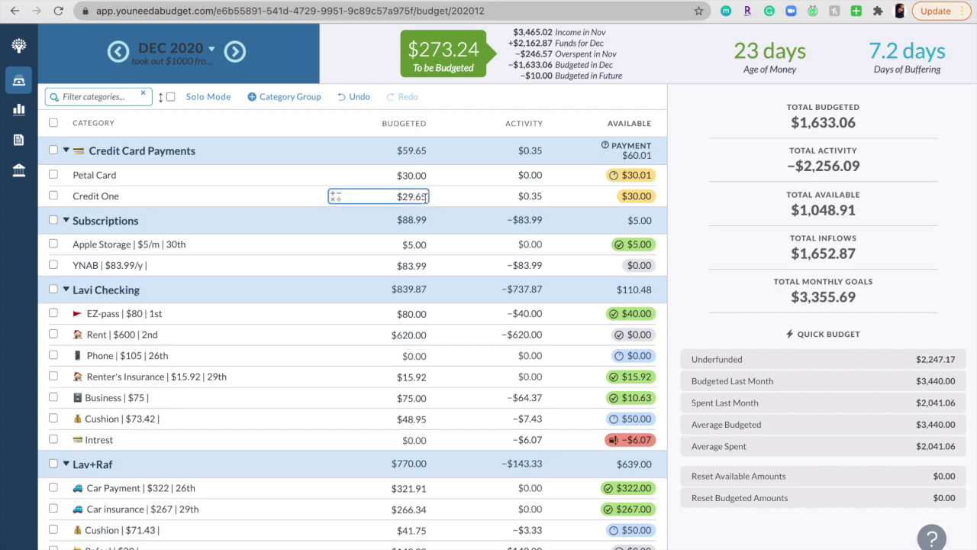
key(Return)
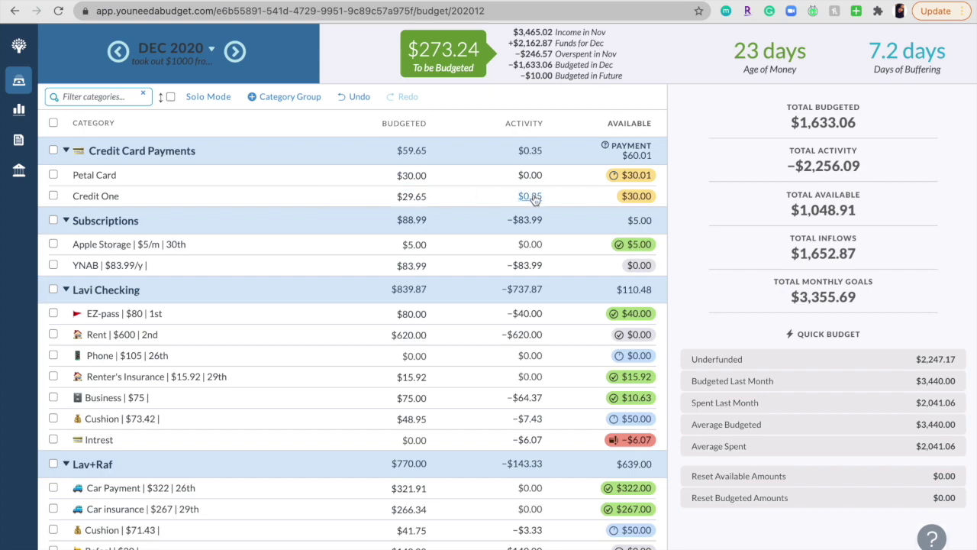
scroll(367, 344, down, 10)
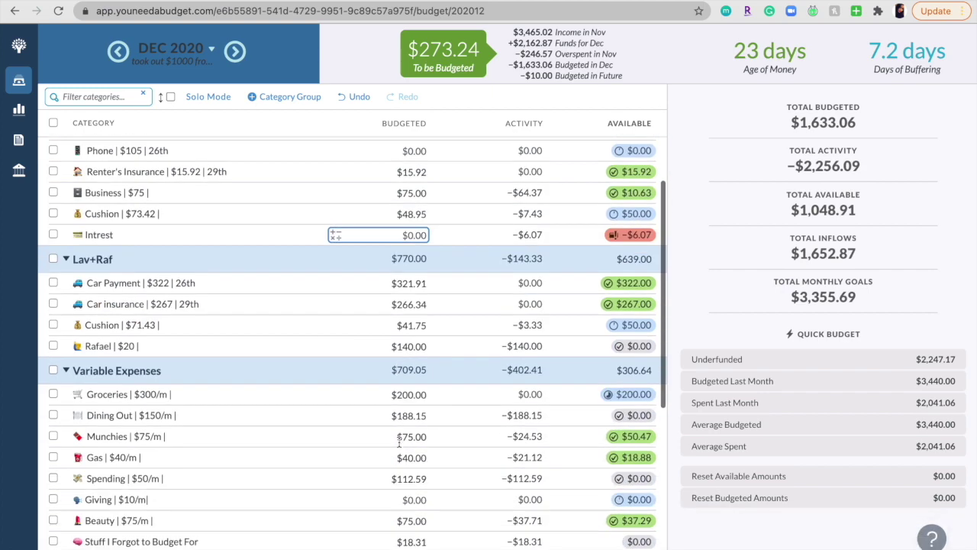
scroll(331, 504, up, 1)
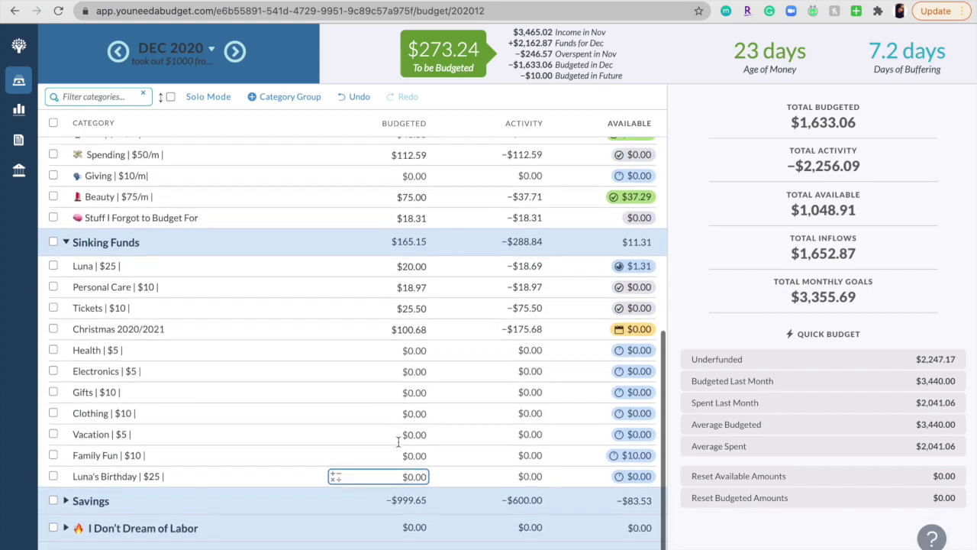
scroll(331, 504, down, 2)
click(66, 458)
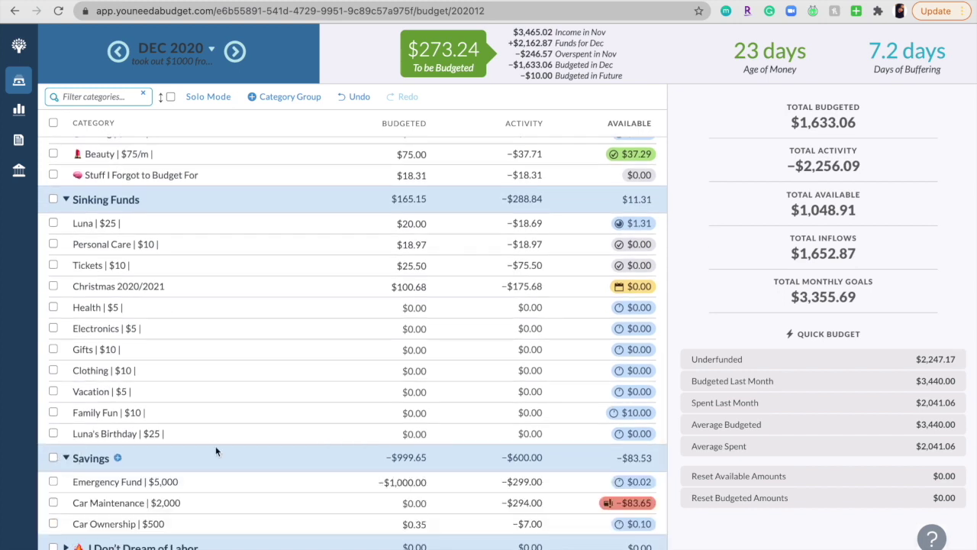
scroll(322, 498, down, 1)
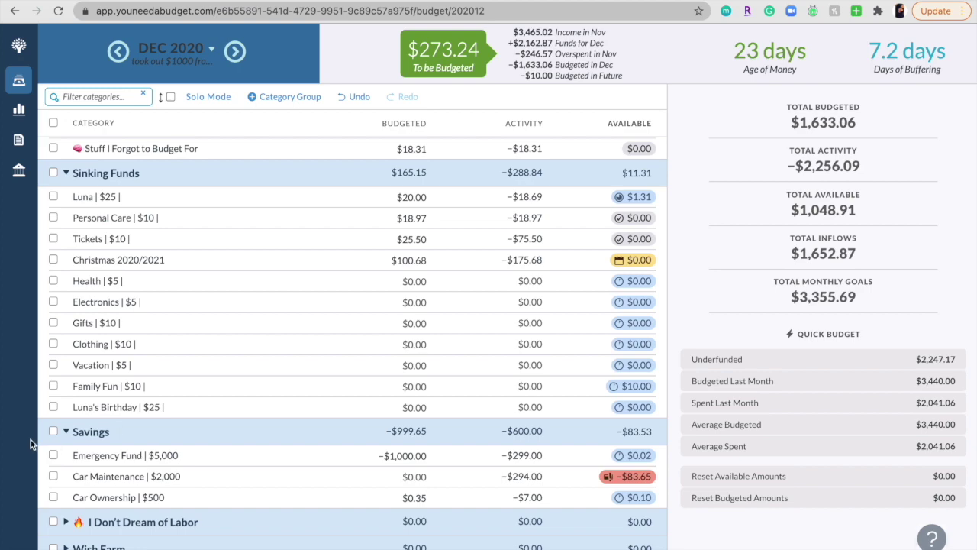
click(65, 431)
scroll(177, 403, up, 1)
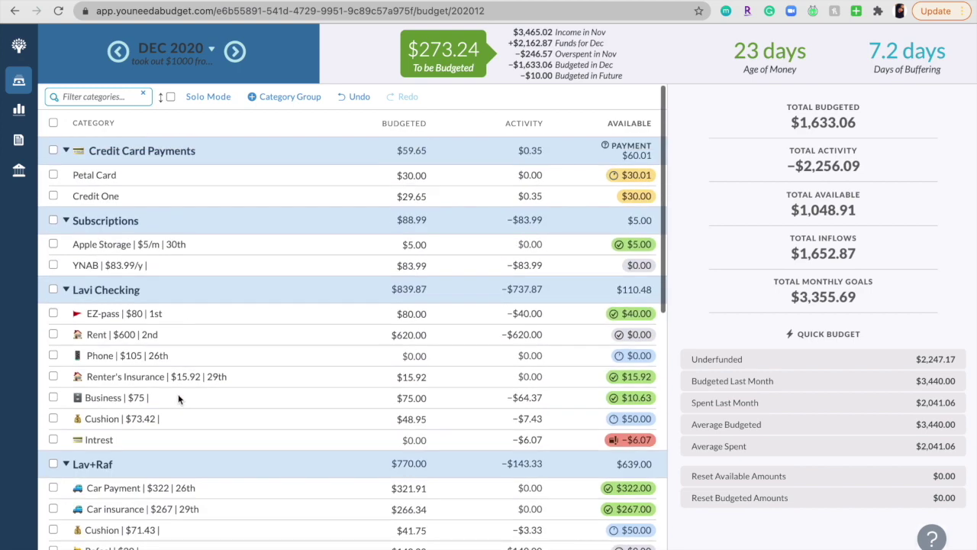
Step: Review Credit One's activity for the month, set its budgeted amount to $30, and clear the selection
click(397, 196)
click(528, 196)
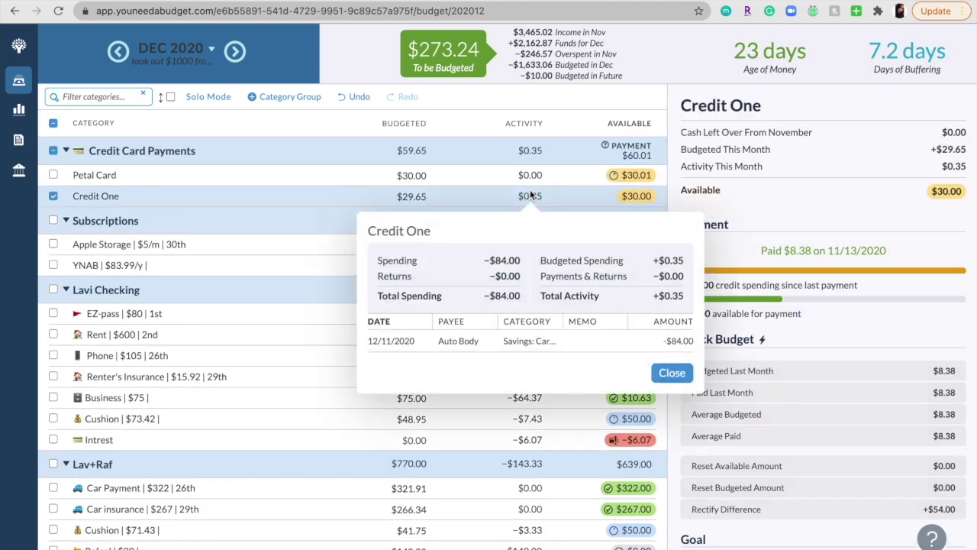
click(672, 372)
click(397, 196)
text(30)
key(Return)
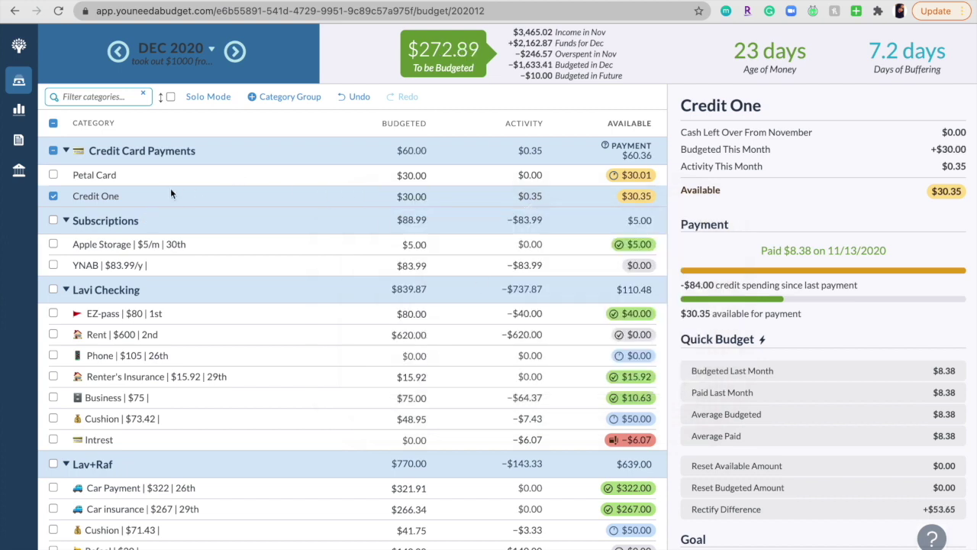
click(53, 196)
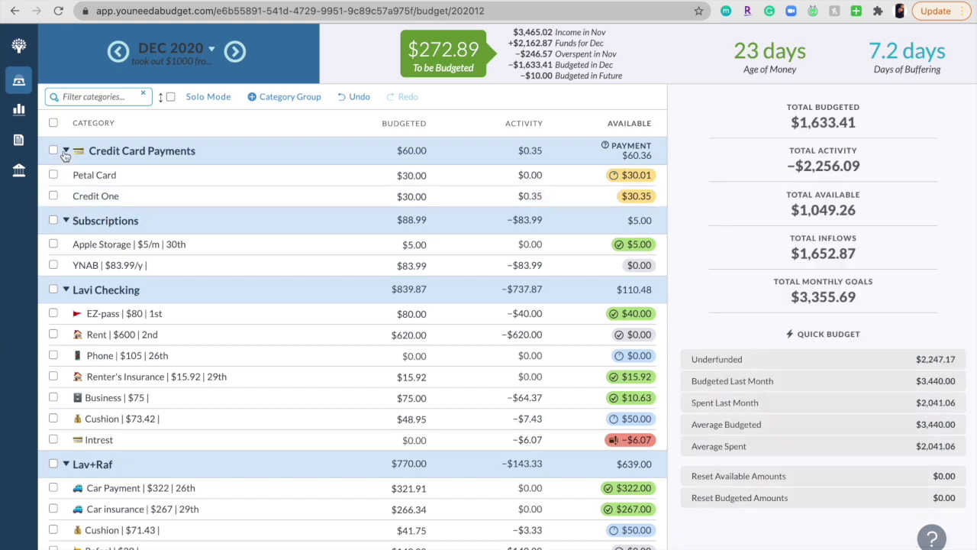
click(634, 197)
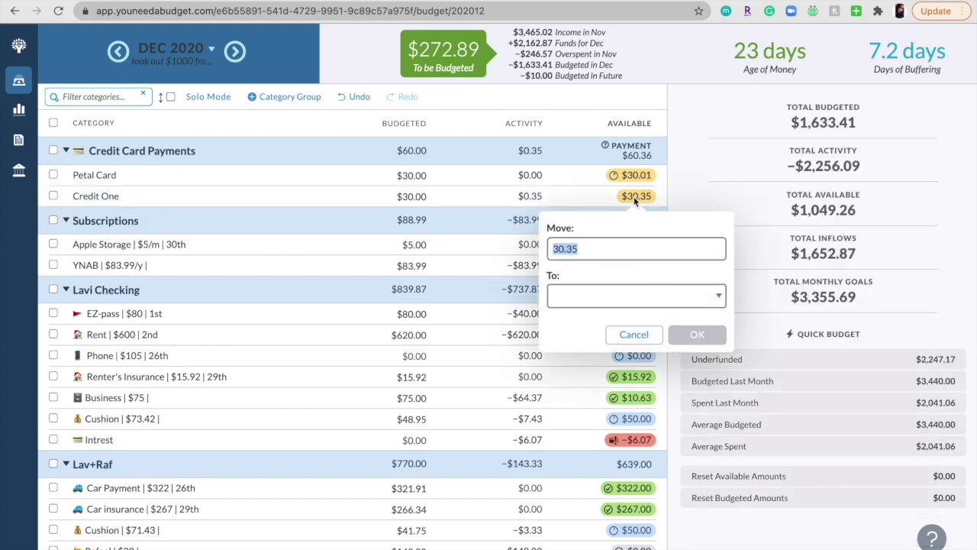
click(564, 246)
click(637, 337)
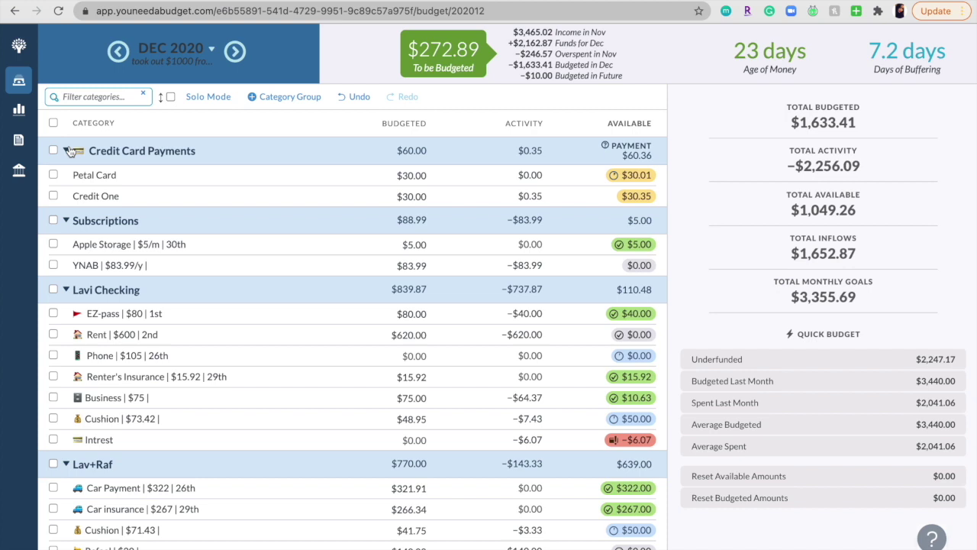
Step: Add $50 to the Dining Out category so that $238.15 is budgeted, and clear the selection
click(350, 440)
scroll(350, 443, down, 3)
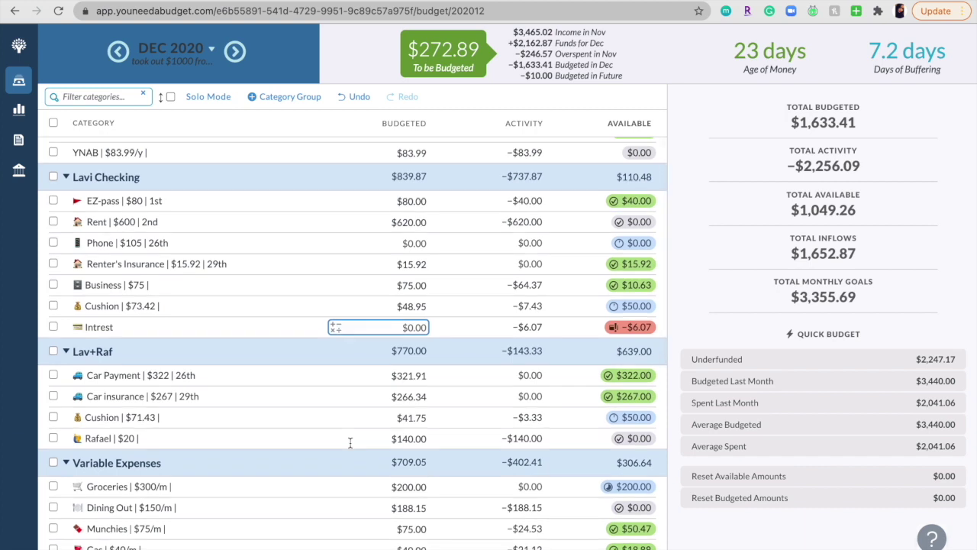
scroll(350, 443, down, 1)
click(350, 443)
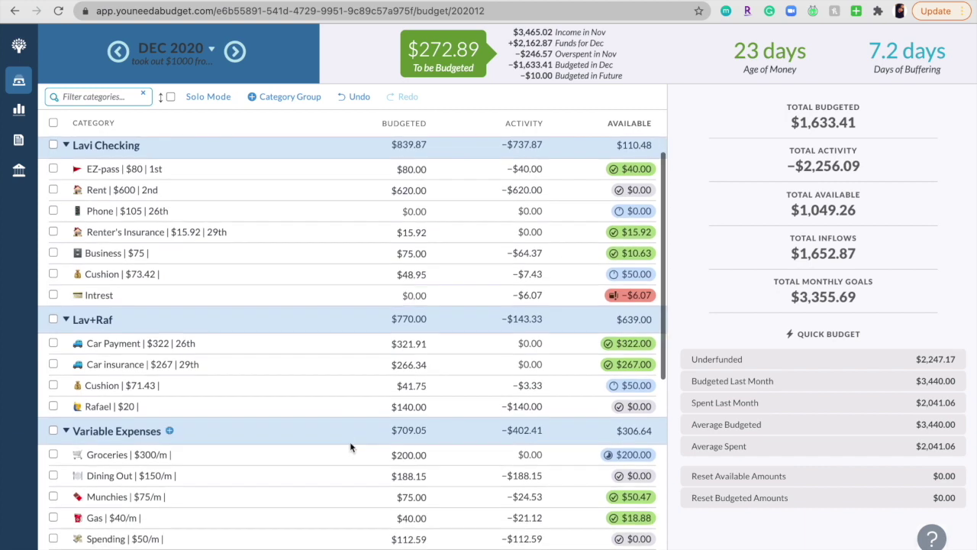
scroll(351, 442, down, 2)
click(350, 444)
scroll(351, 442, down, 1)
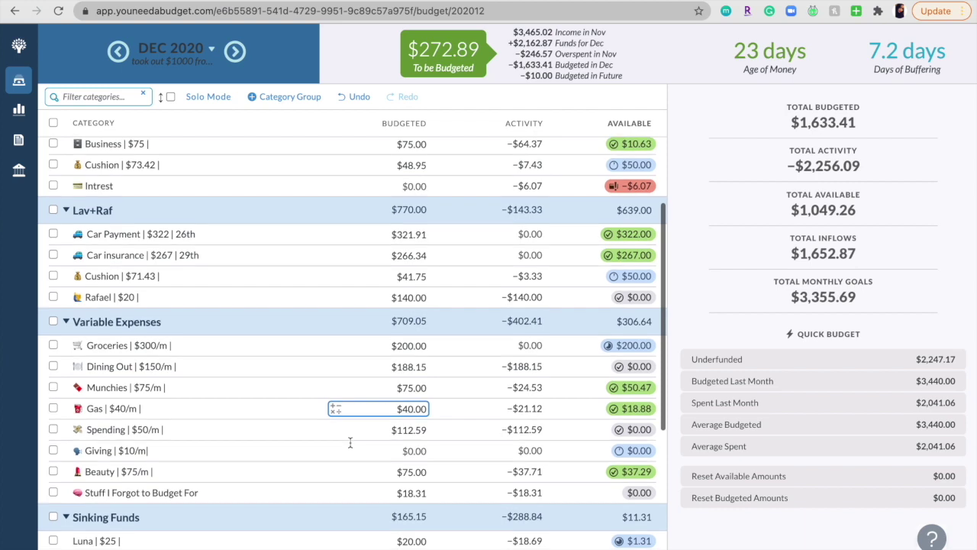
scroll(350, 442, down, 1)
click(350, 440)
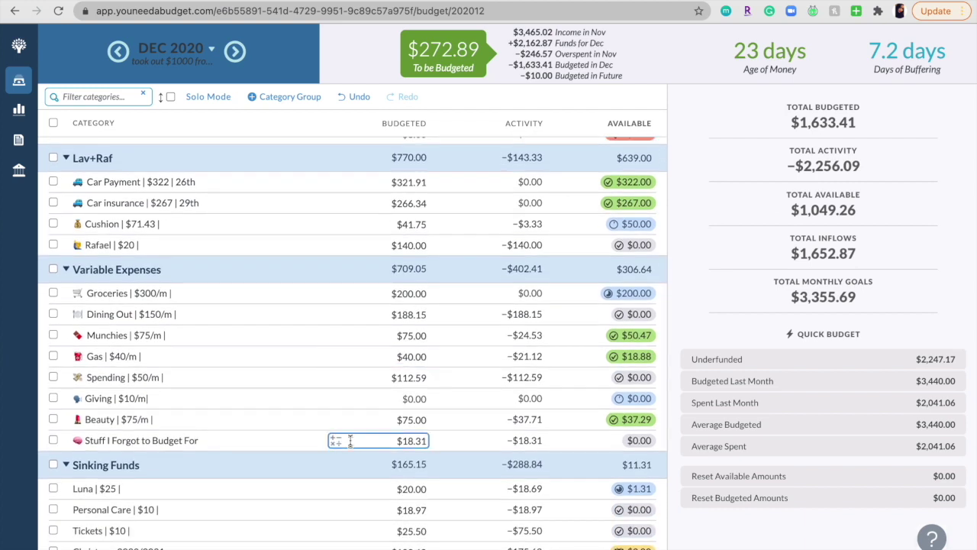
click(426, 319)
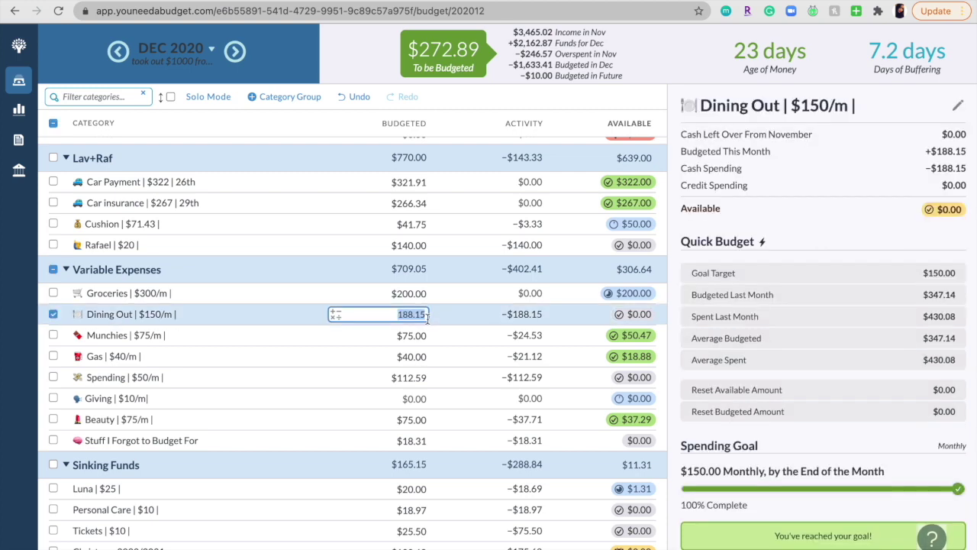
click(426, 319)
text(+50)
key(Return)
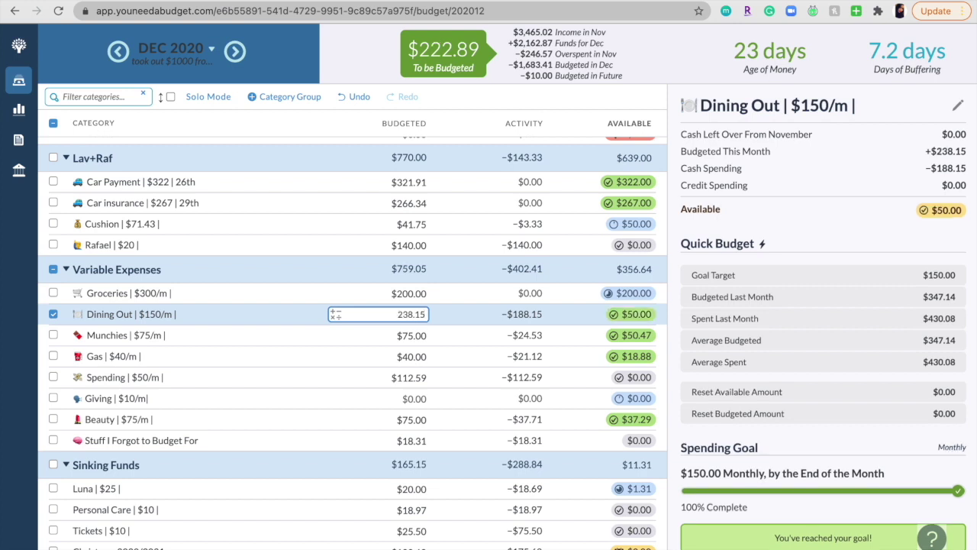
click(51, 322)
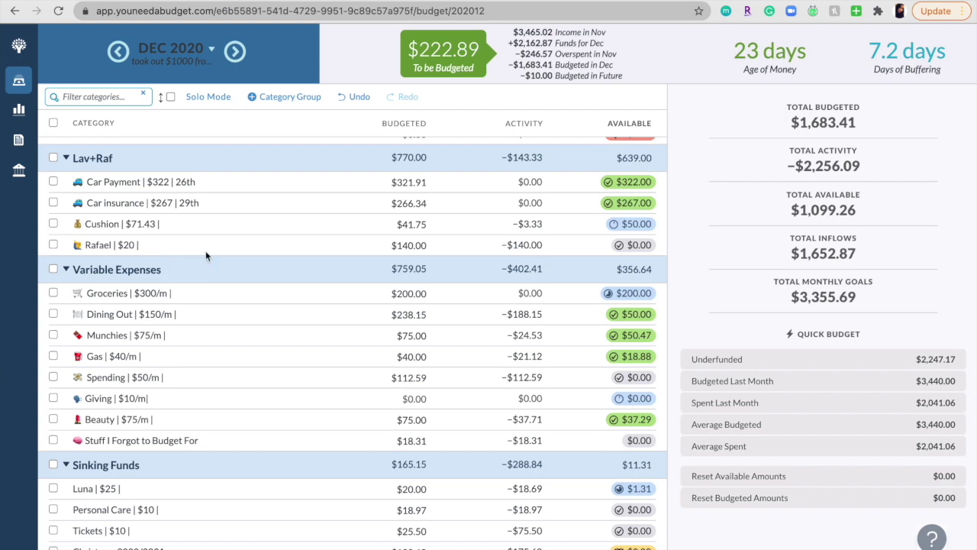
click(382, 314)
click(590, 279)
mouse_move(612, 314)
scroll(469, 268, down, 5)
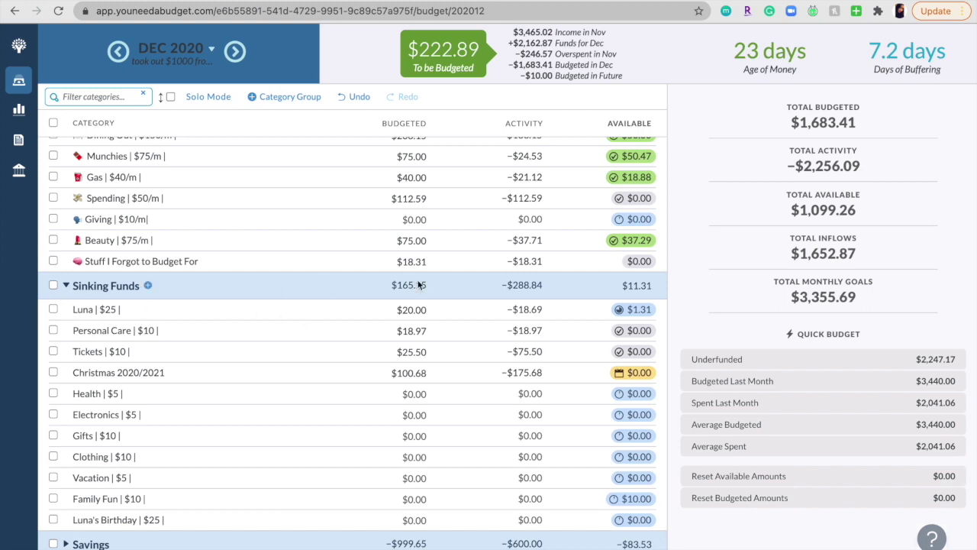
click(341, 331)
scroll(534, 298, up, 2)
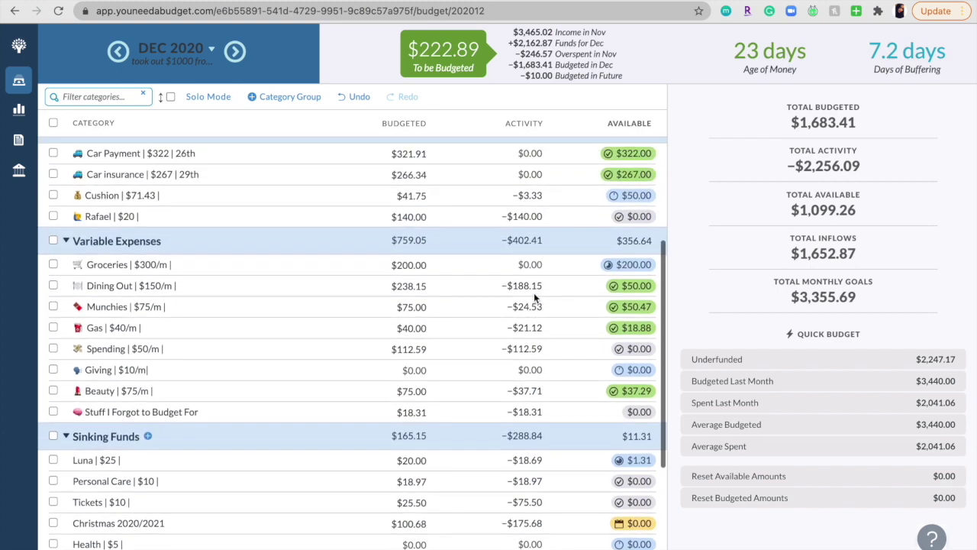
Step: Add $2.71 and a further $20 to the Beauty category so that $97.71 is budgeted, and clear the selection
click(426, 391)
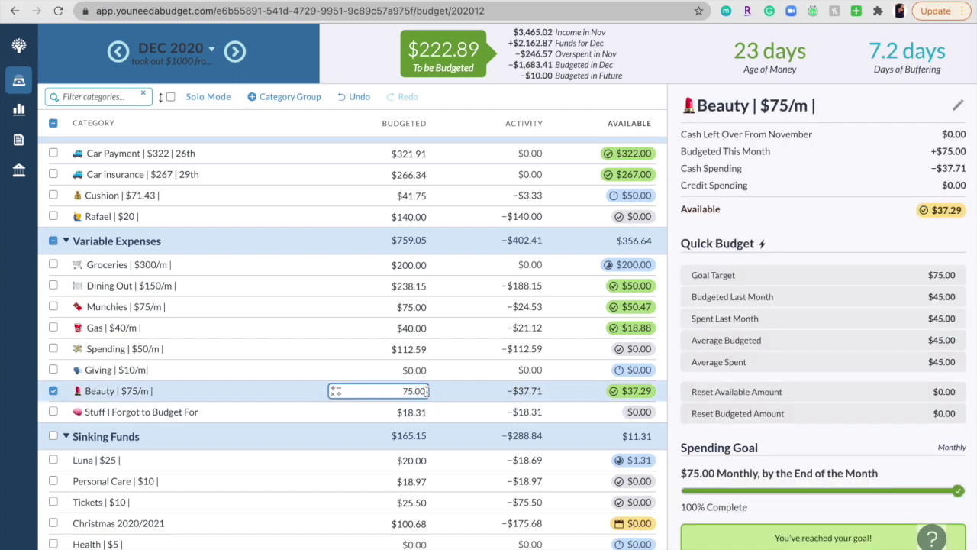
text(+2.71)
key(Return)
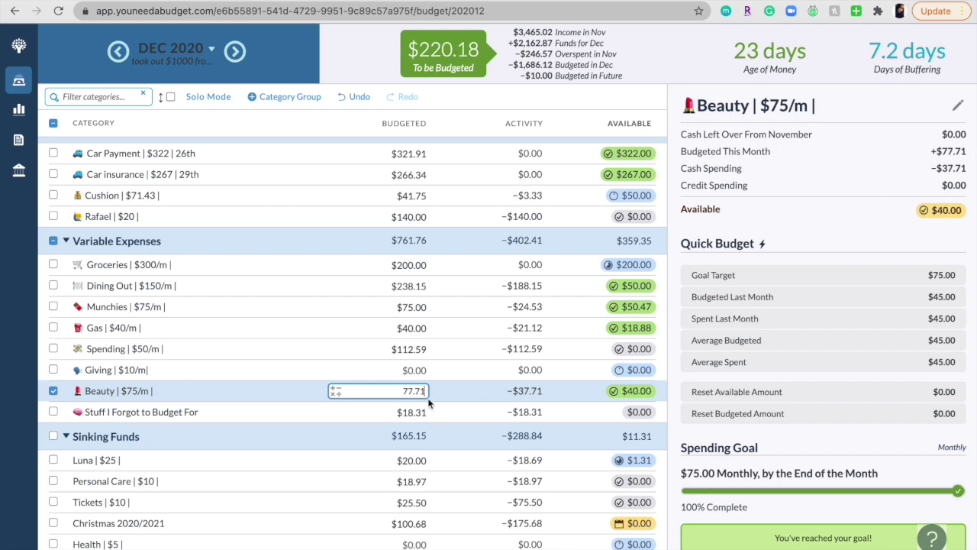
key(Tab)
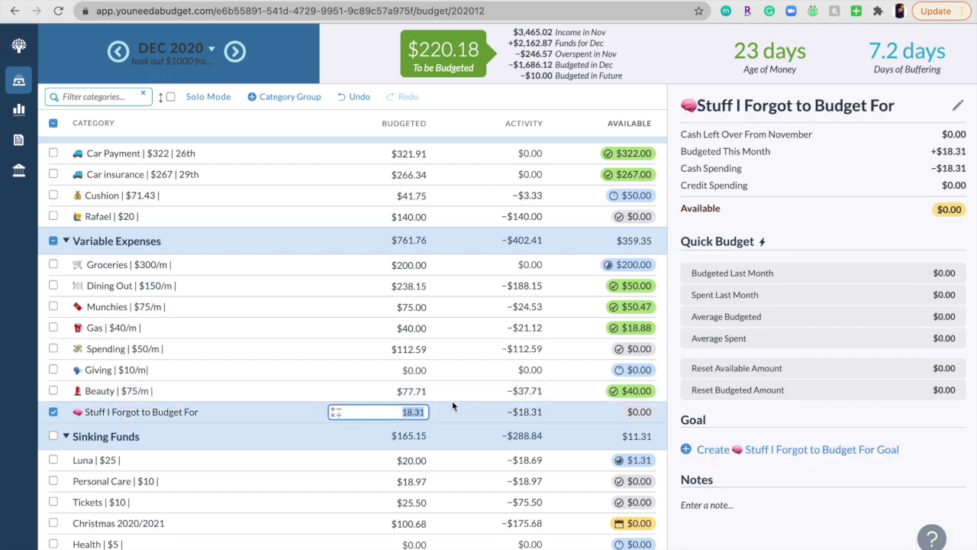
click(449, 396)
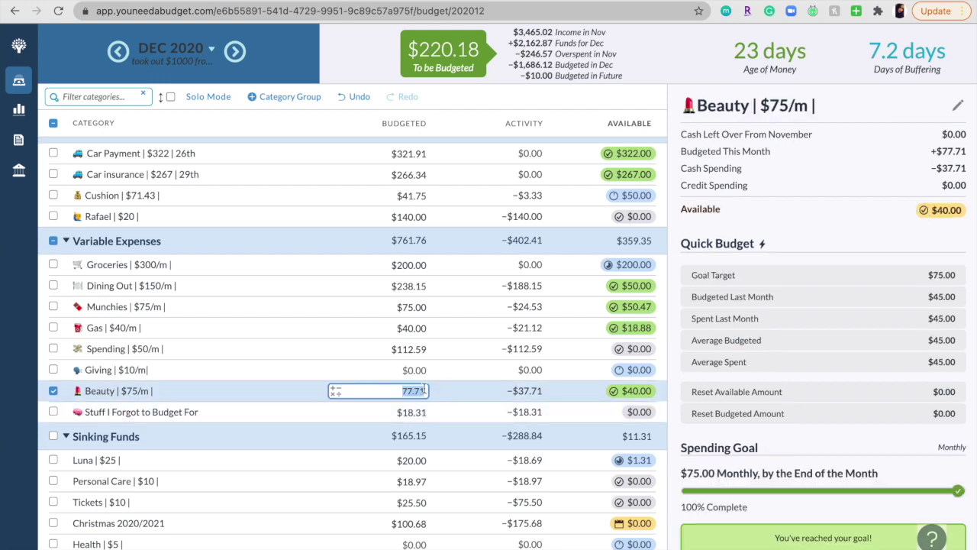
click(425, 390)
text(+20)
key(Return)
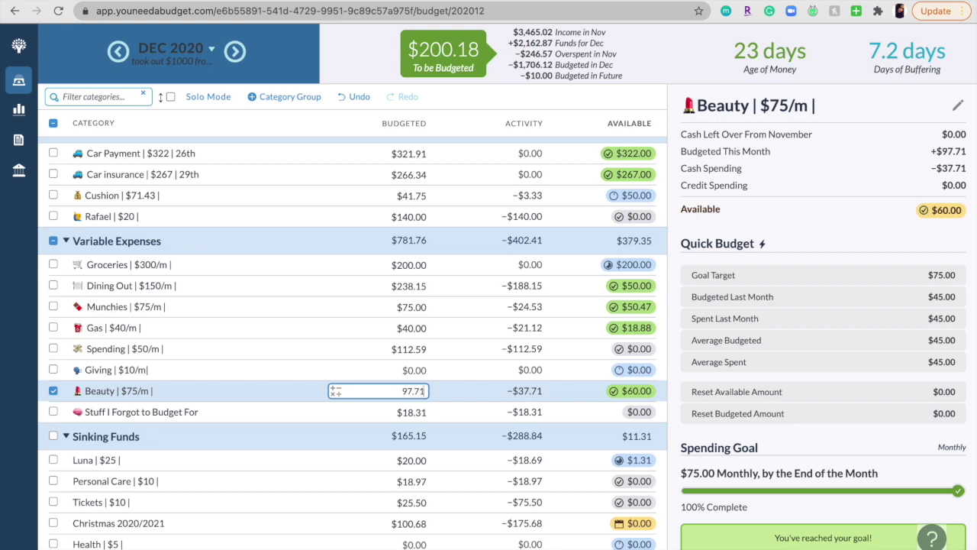
click(52, 390)
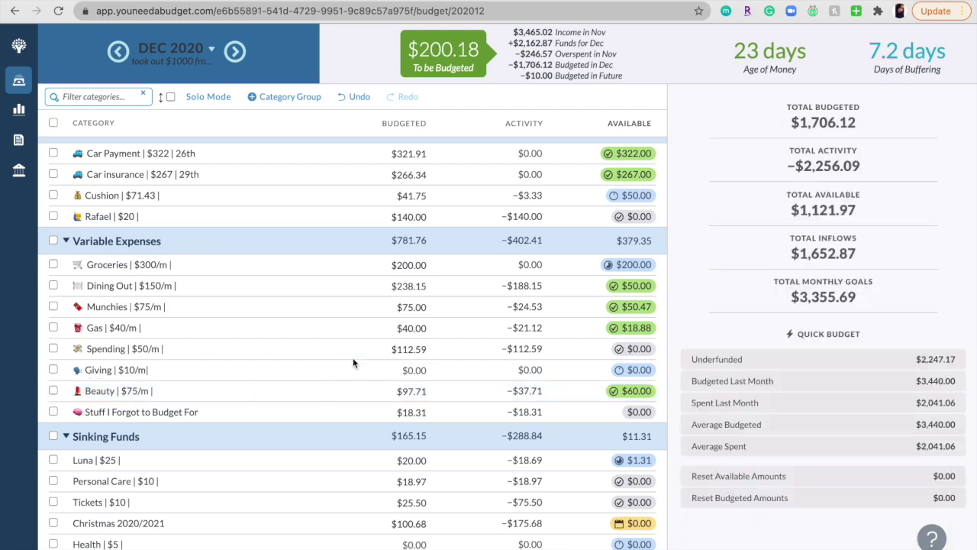
click(426, 368)
key(Escape)
Step: Review the upcoming transactions of the Christmas 2020/2021 category in the January 2021 budget
scroll(476, 412, down, 3)
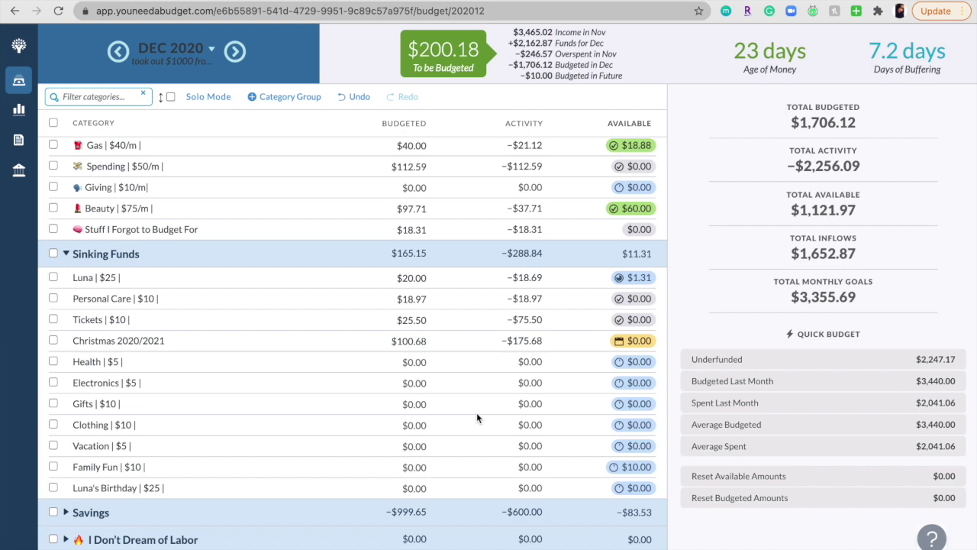
click(242, 52)
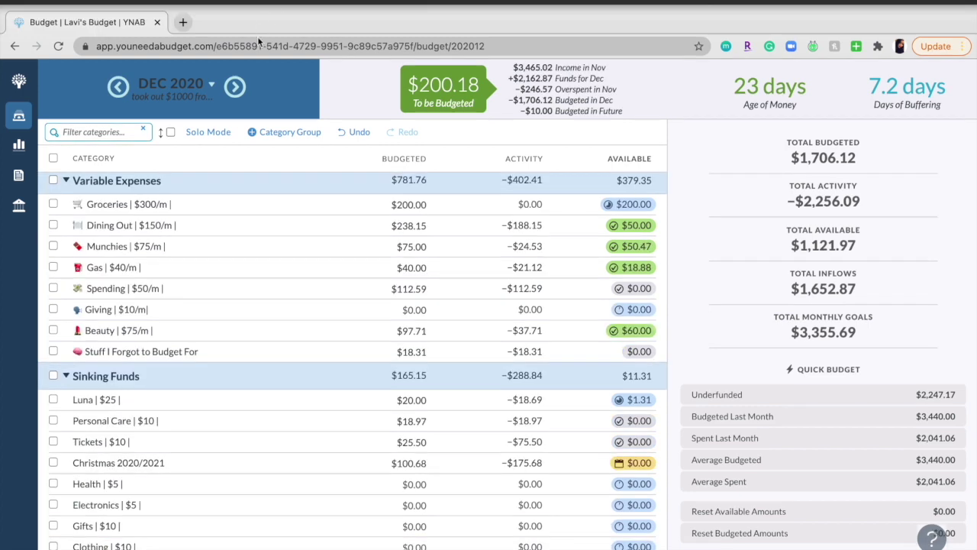
scroll(469, 412, down, 2)
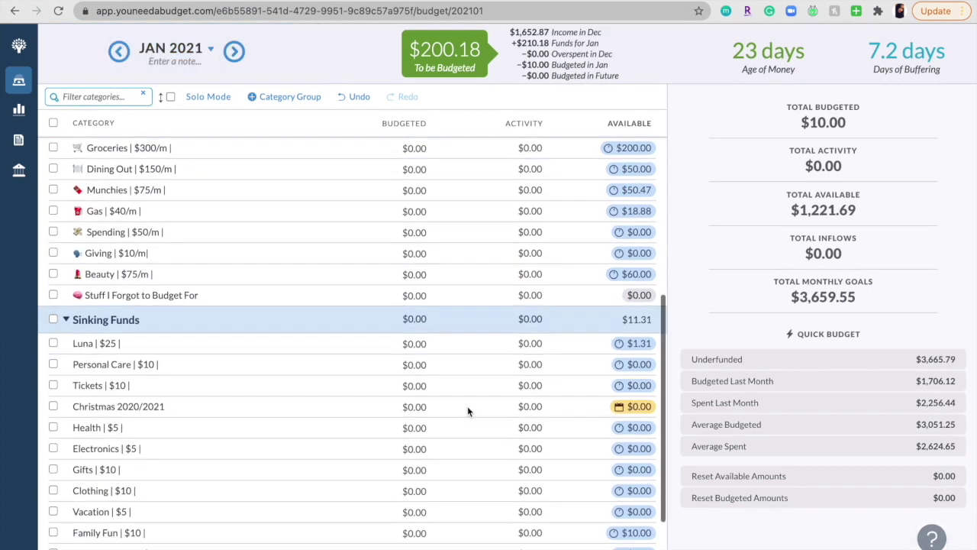
click(625, 387)
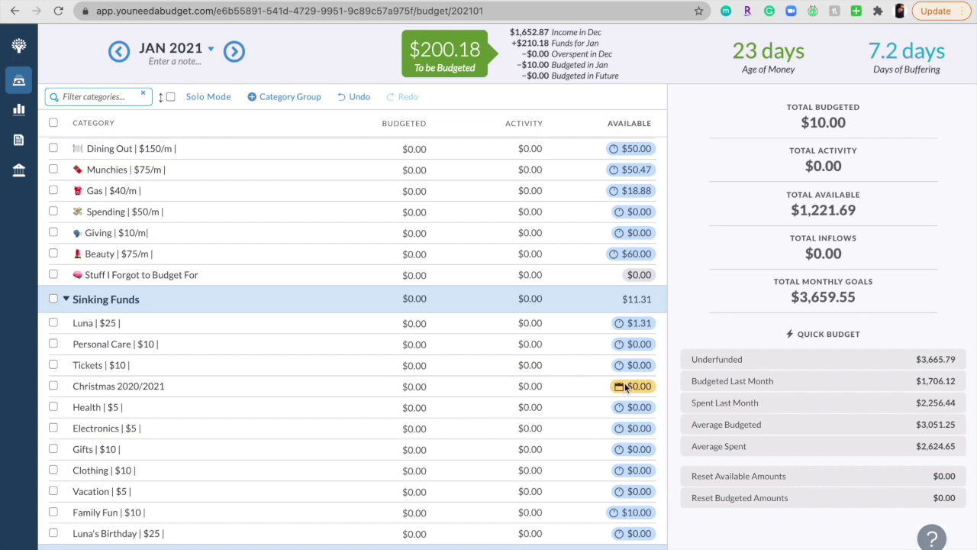
click(733, 237)
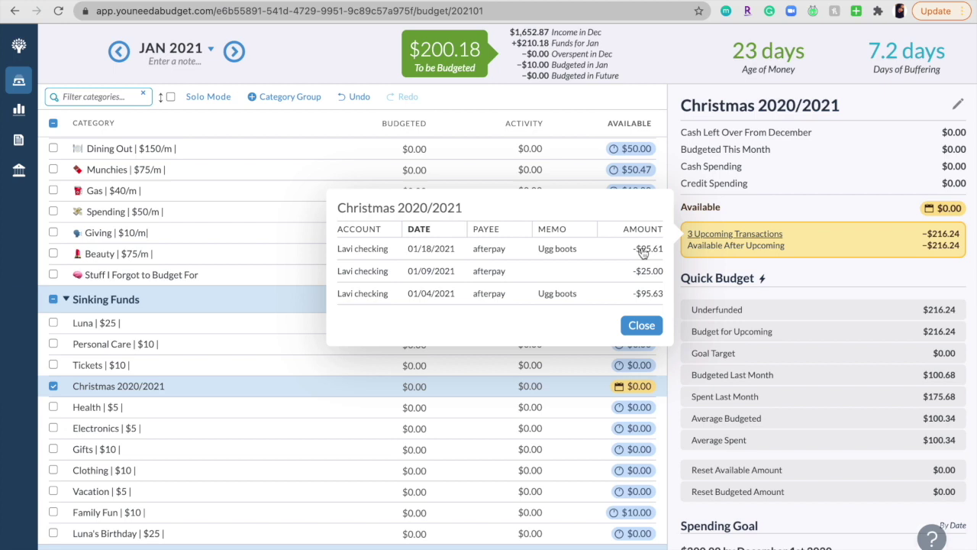
click(642, 324)
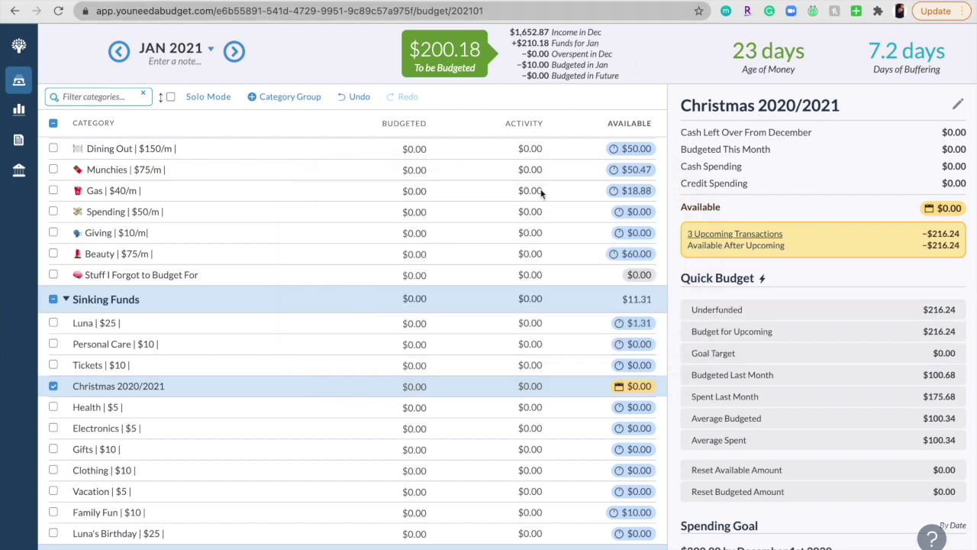
click(718, 235)
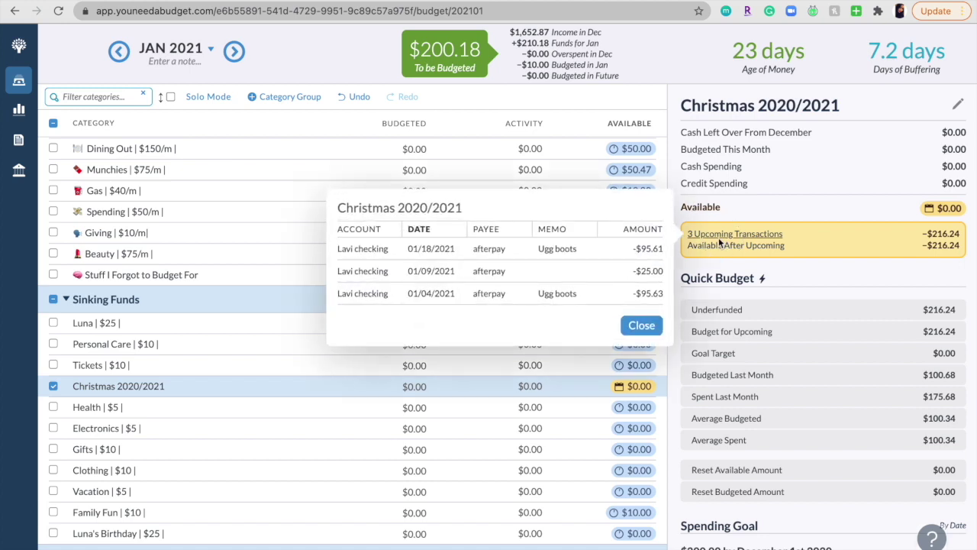
click(641, 326)
Step: Return to December 2020, add $200 to Christmas 2020/2021 so that $300.68 is budgeted, and clear the selection
click(116, 53)
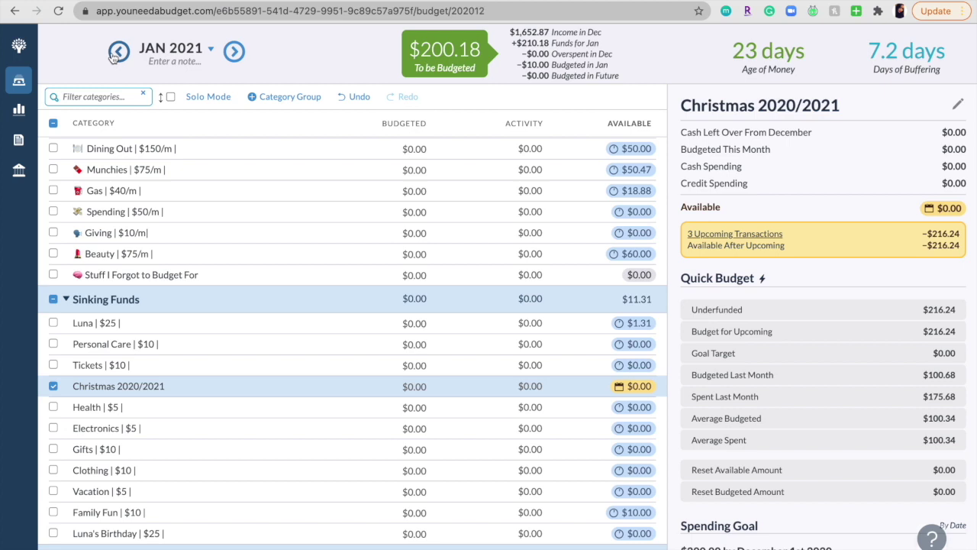
click(53, 386)
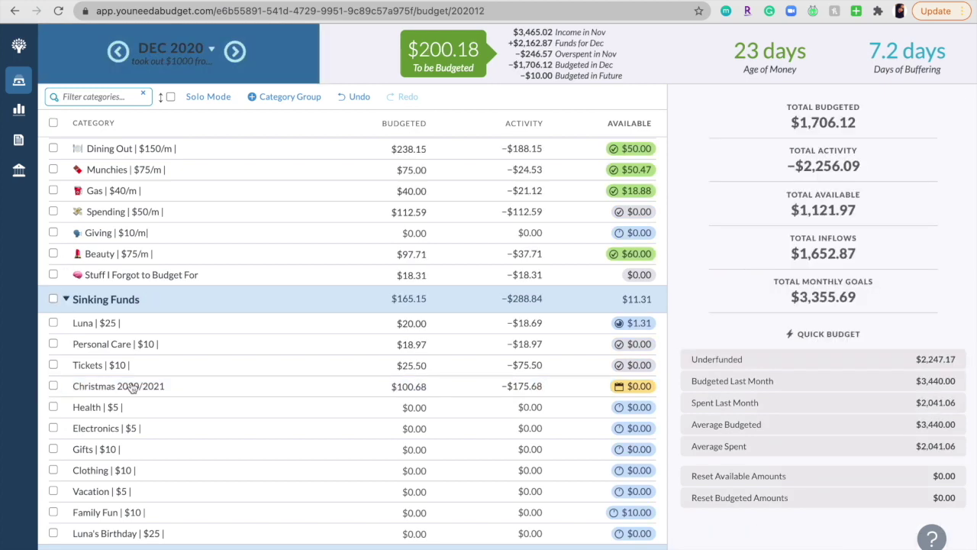
click(426, 387)
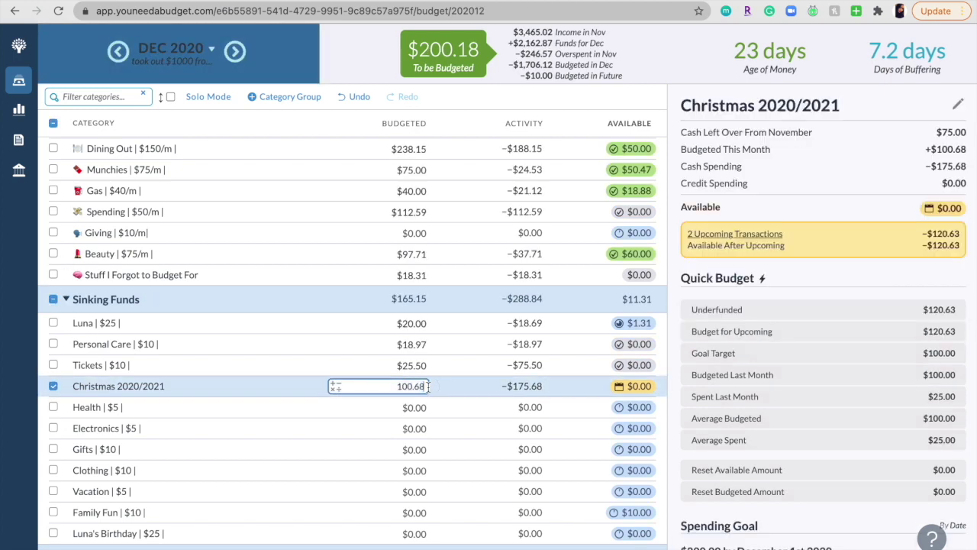
text(+200)
key(Return)
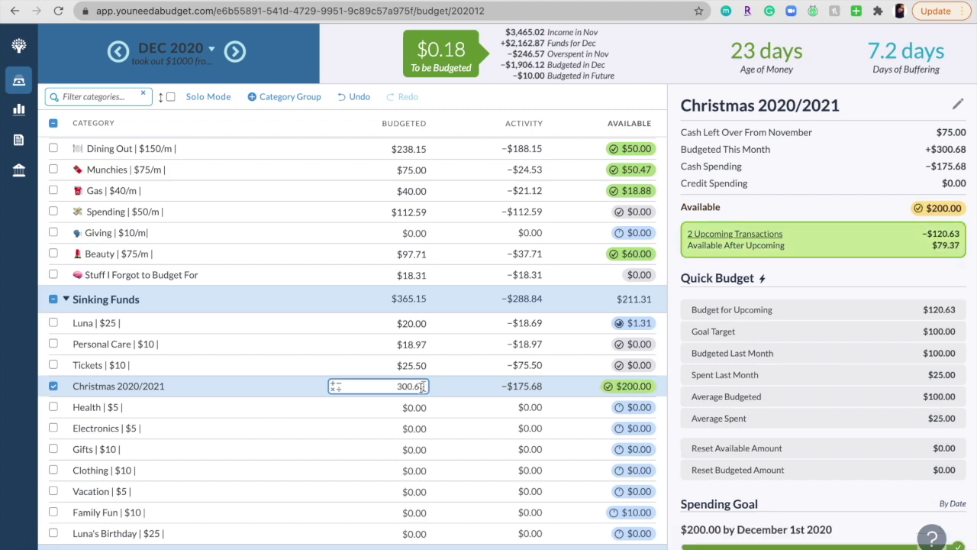
click(53, 387)
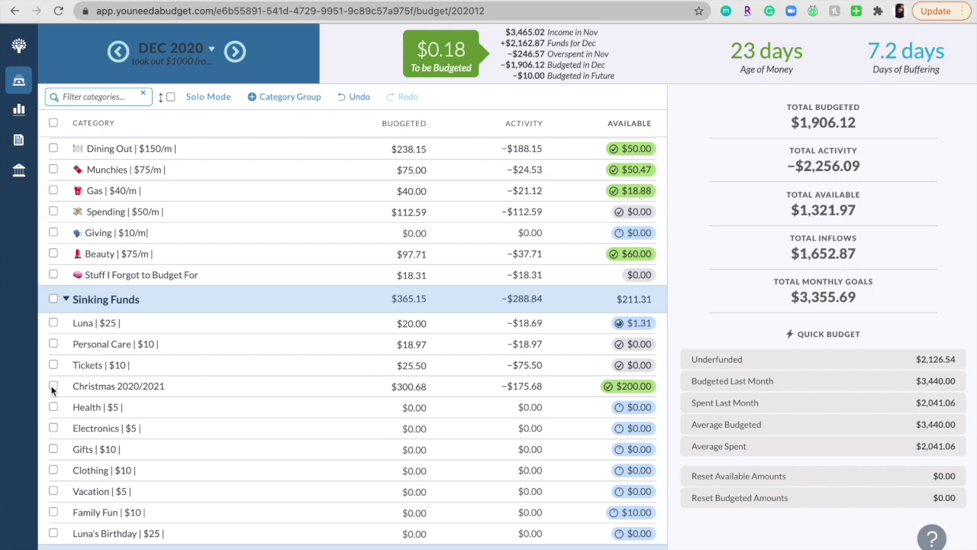
Step: Remove the budgeted amount from the Credit One payment row so it is $0, and clear the selection
scroll(172, 419, down, 3)
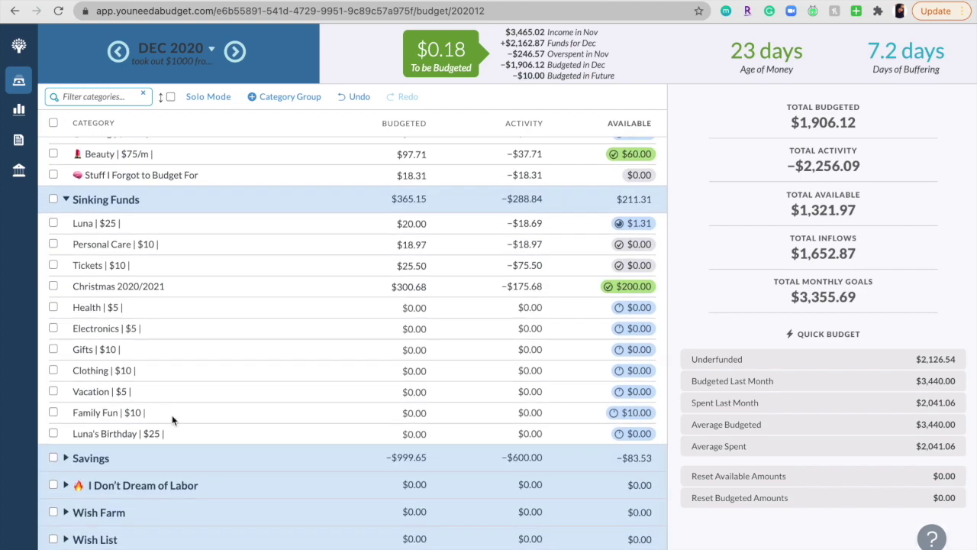
scroll(469, 343, up, 5)
scroll(470, 344, up, 10)
click(413, 196)
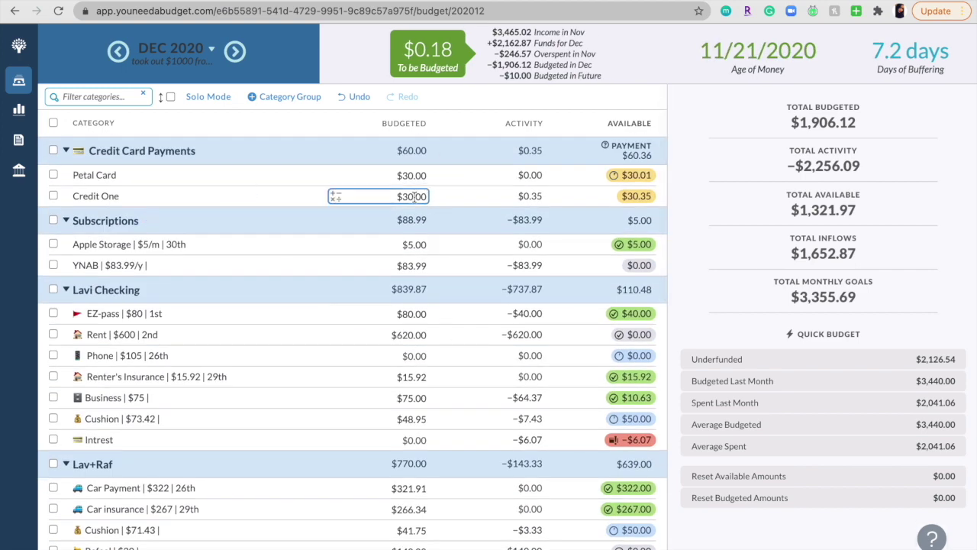
mouse_move(397, 196)
mouse_down()
mouse_move(447, 198)
mouse_move(405, 197)
mouse_up()
key(BackSpace)
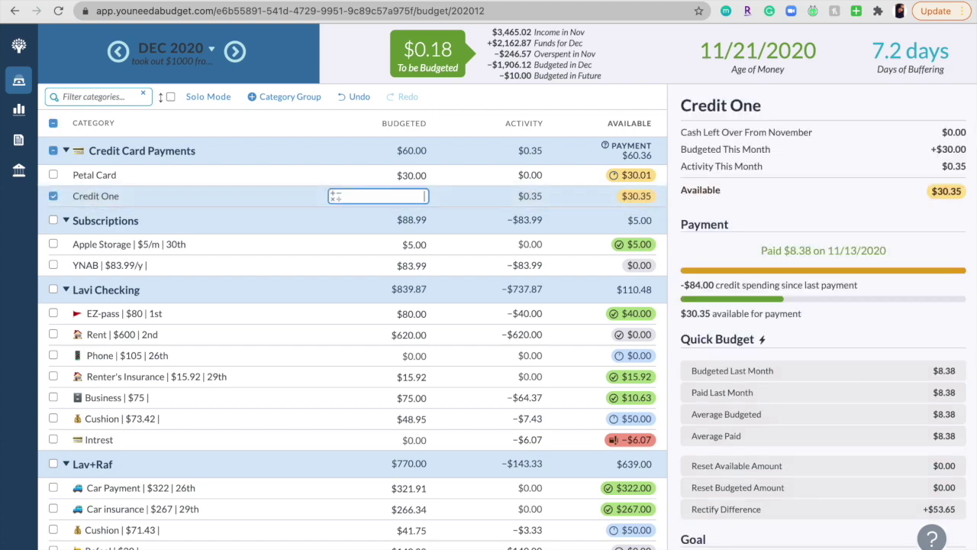
click(54, 197)
Step: Budget $30 for the Car Maintenance category in the Savings group and clear the selection
scroll(420, 453, down, 15)
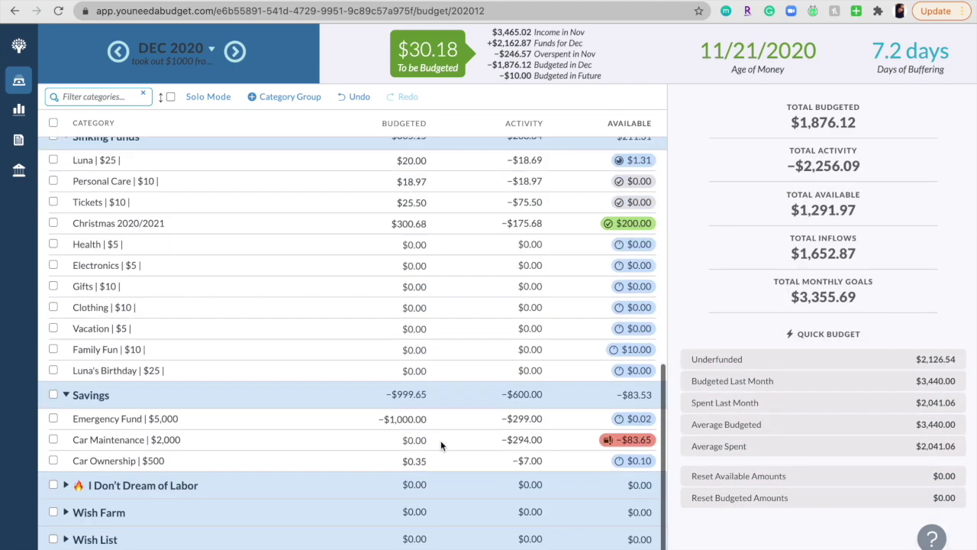
click(417, 440)
text(30)
key(Return)
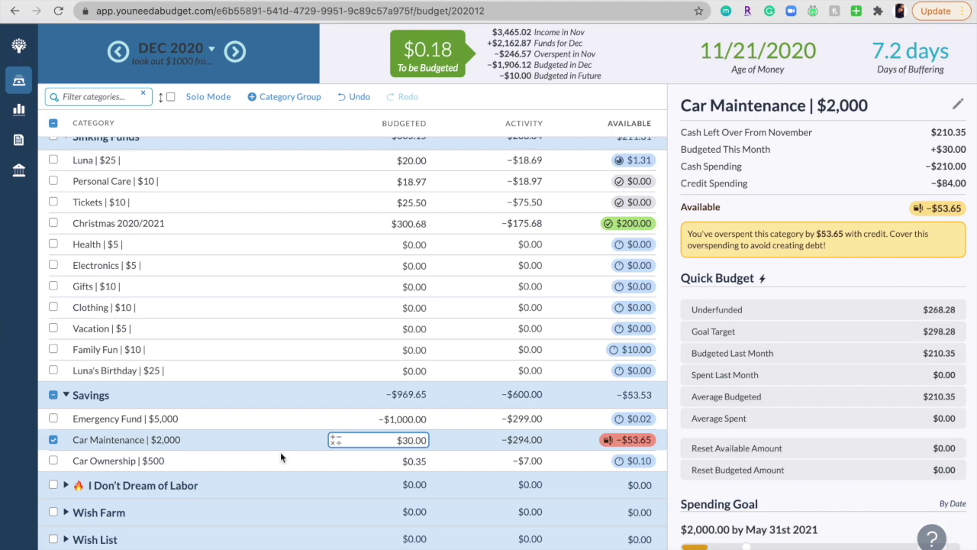
click(52, 440)
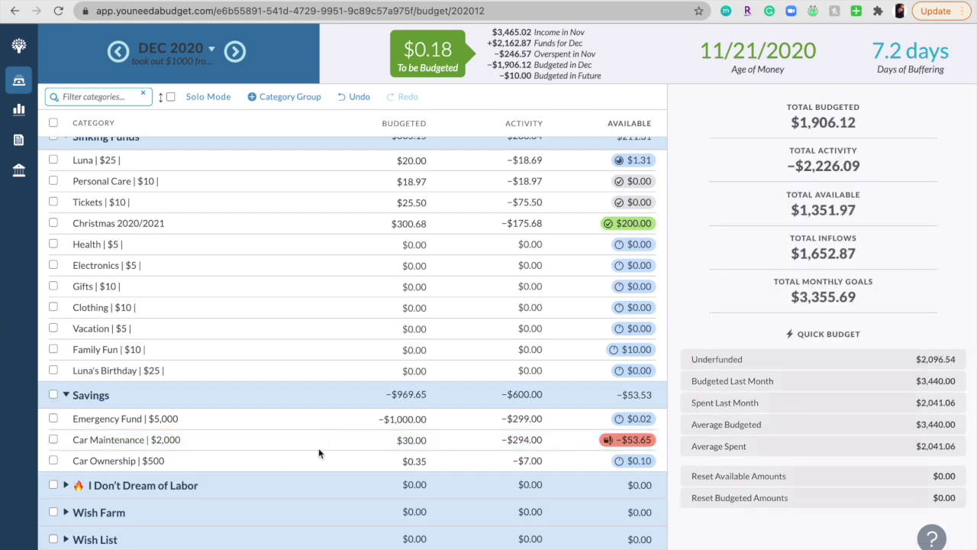
Step: Review Credit One's activity for the month and Car Maintenance's available balance, and collapse the Savings group
scroll(366, 451, up, 10)
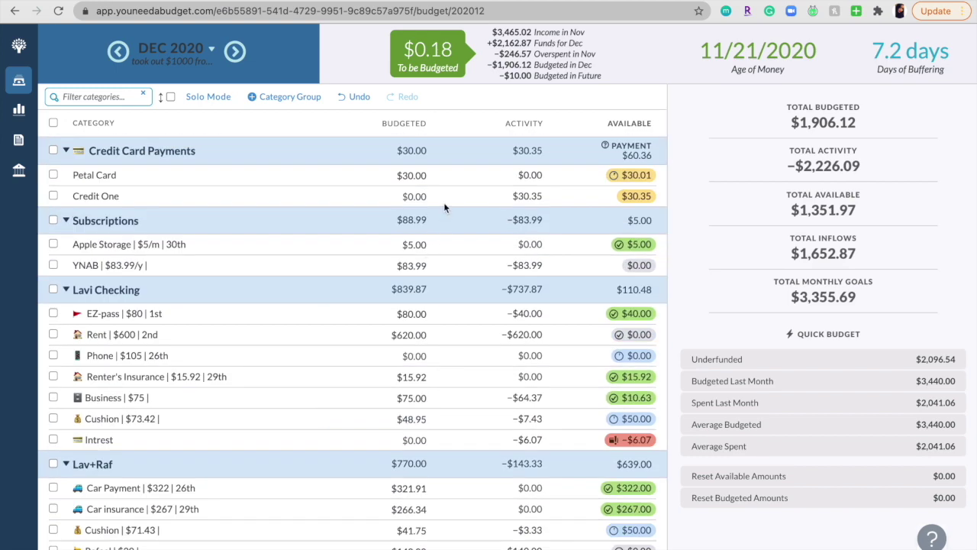
click(535, 197)
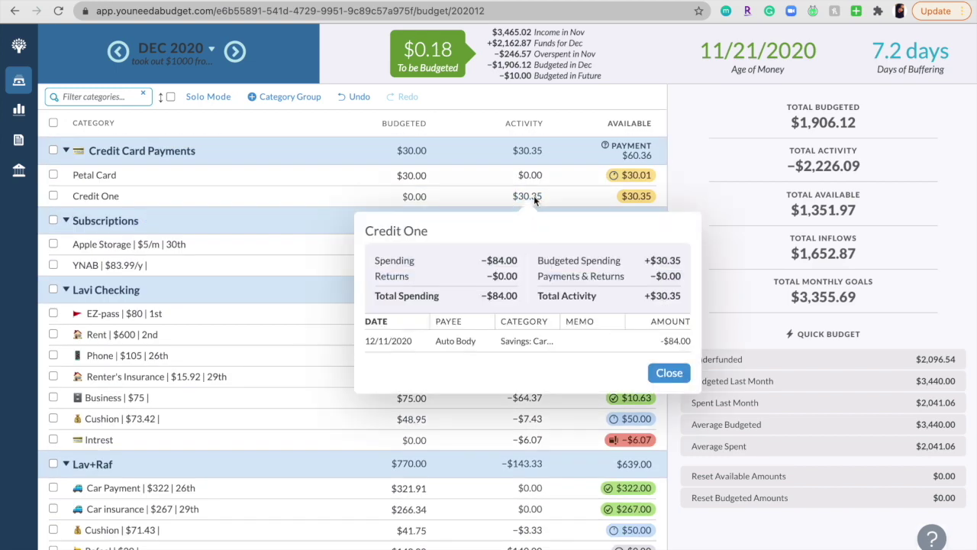
click(669, 372)
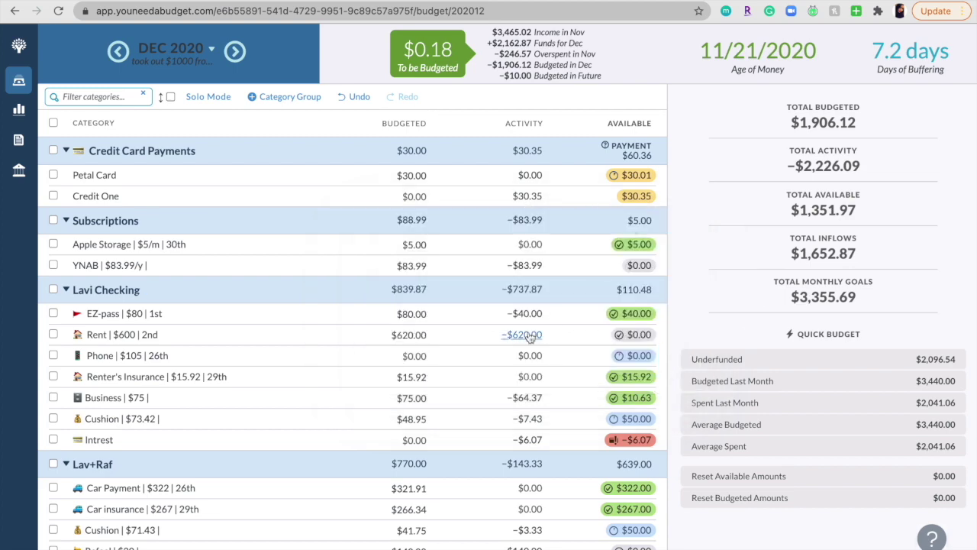
scroll(443, 446, down, 10)
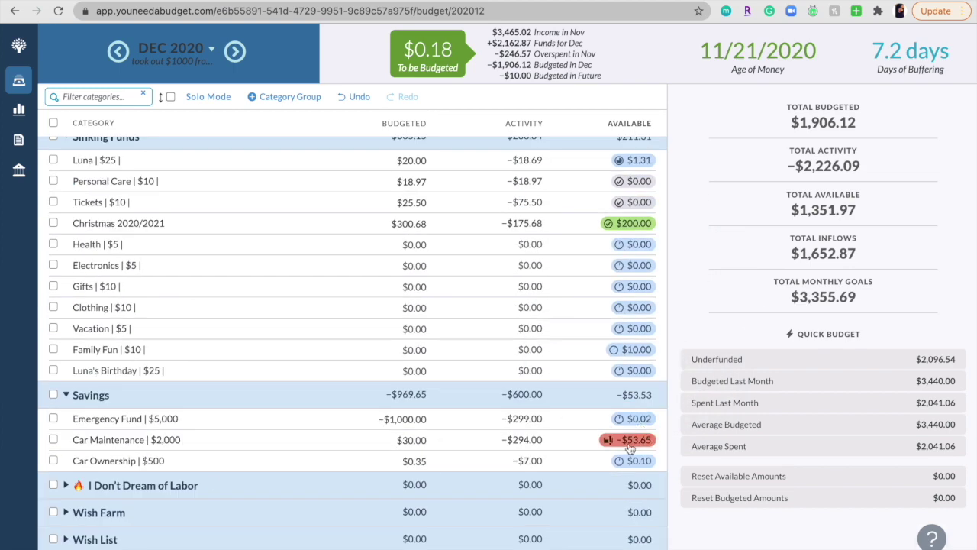
click(66, 395)
scroll(65, 394, up, 10)
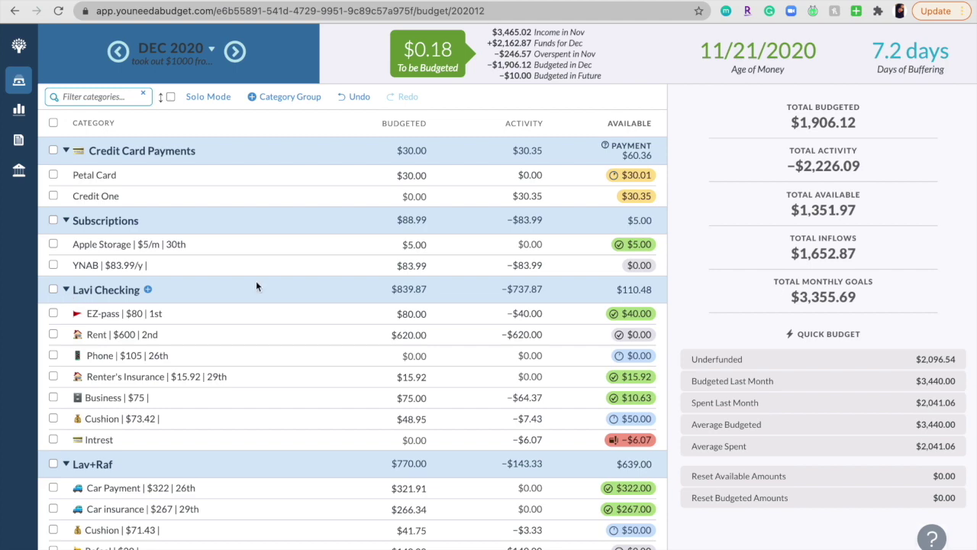
scroll(438, 328, down, 4)
scroll(439, 330, up, 4)
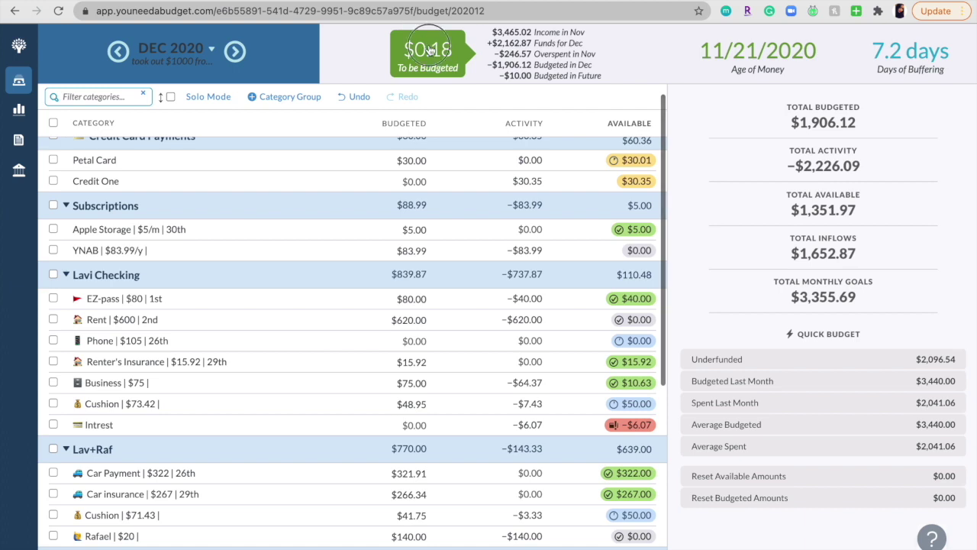
Step: Move the remaining $0.18 from To be Budgeted to the Cushion category in the Lavi Checking group
click(428, 52)
click(402, 177)
text(cu)
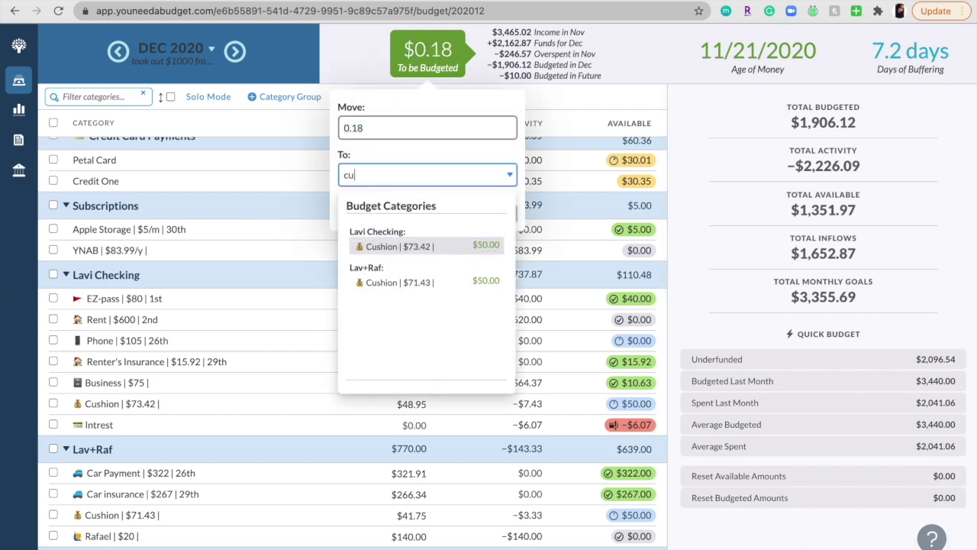
click(437, 245)
click(489, 214)
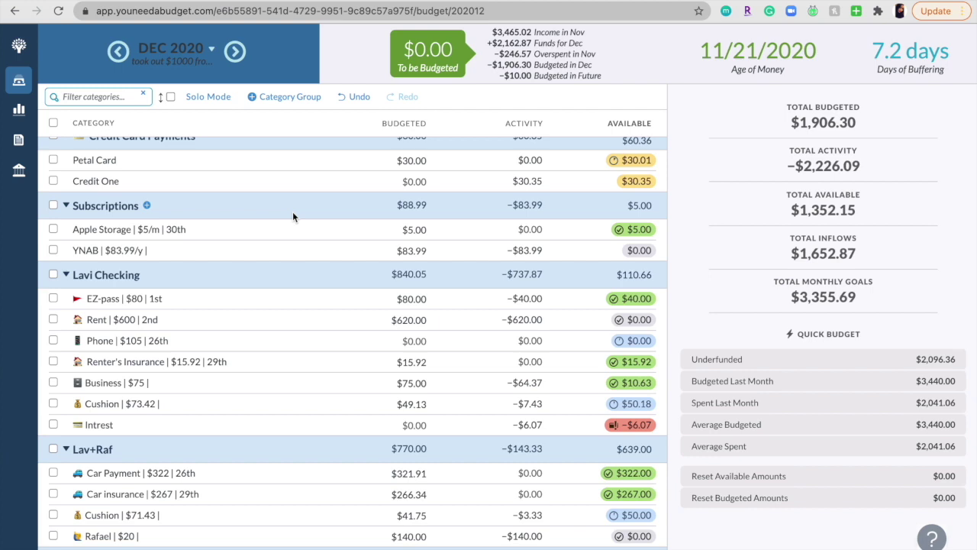
Step: Switch to the January 2021 budget, examine the Rent category's details, and clear the selection
click(237, 52)
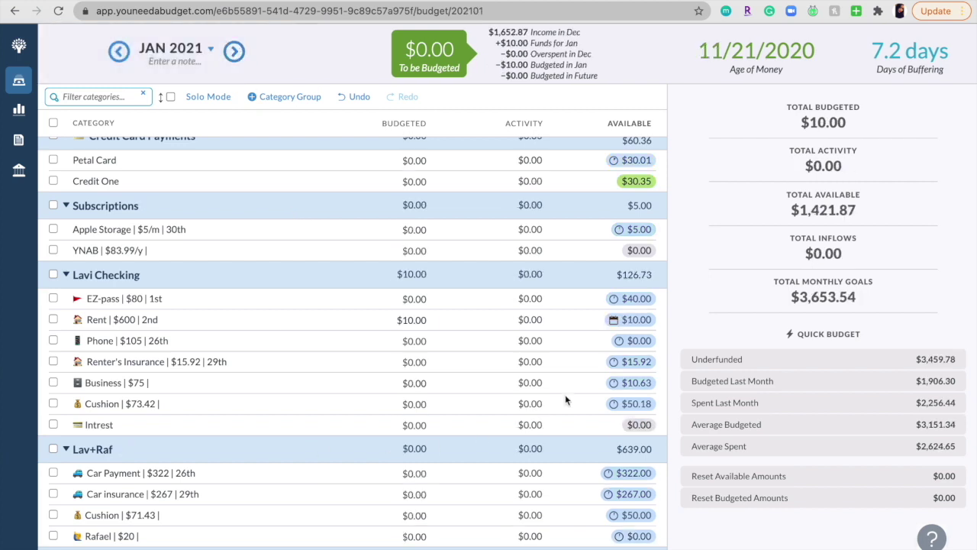
click(240, 325)
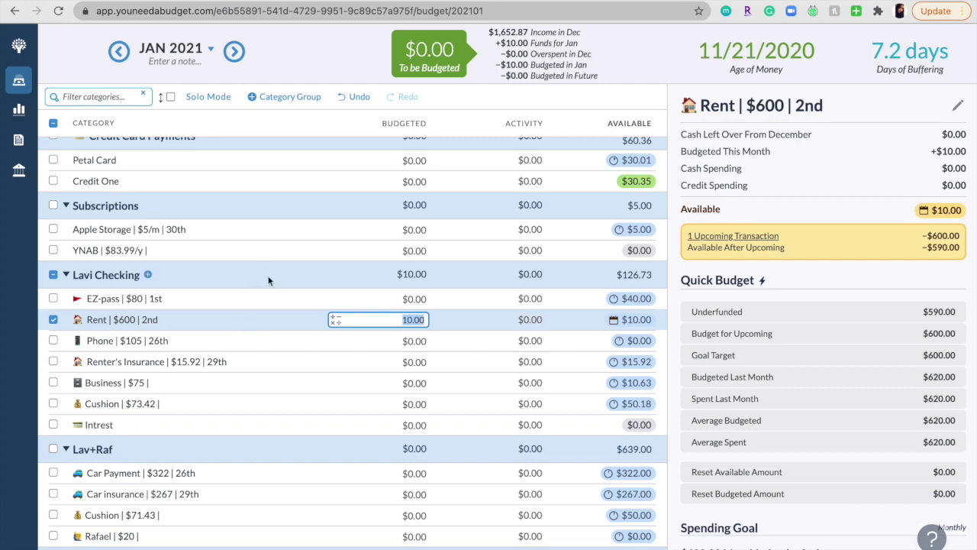
click(52, 319)
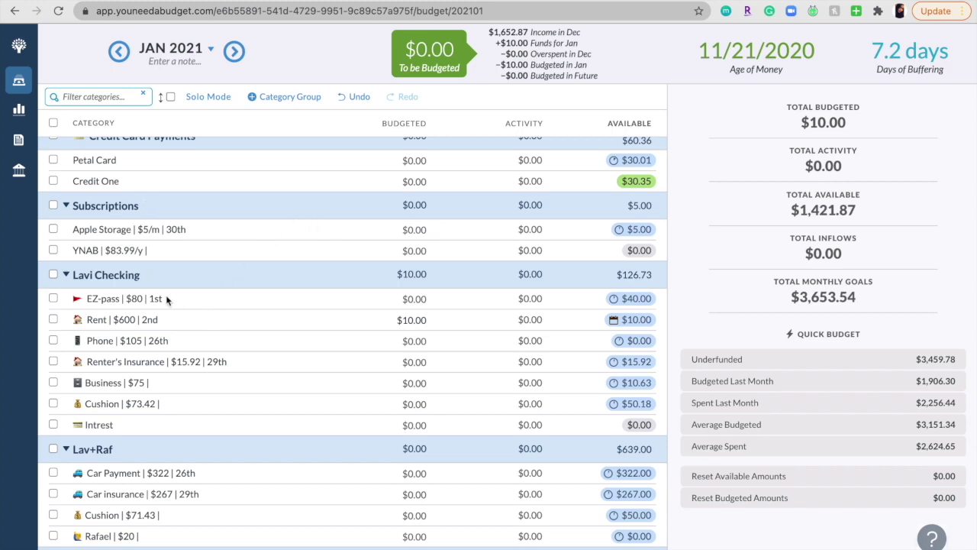
Step: Review the January 2021 budgeted and available amounts from Credit Card Payments down through Variable Expenses
scroll(183, 304, down, 5)
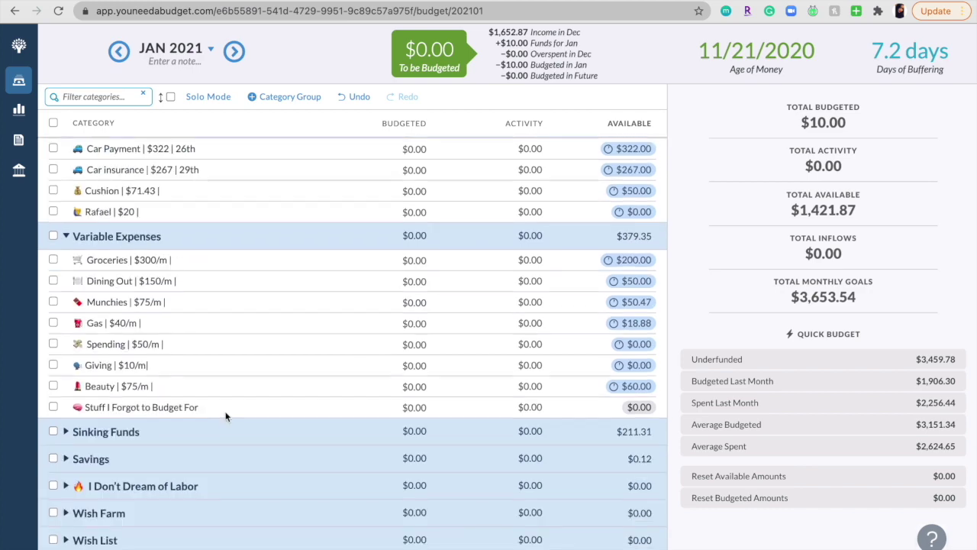
scroll(226, 416, up, 5)
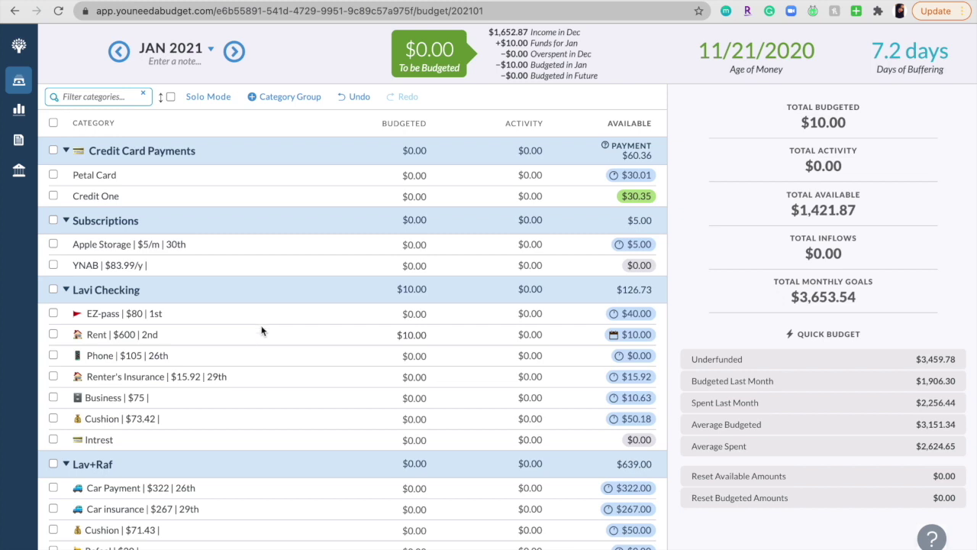
scroll(256, 393, down, 3)
scroll(259, 412, down, 1)
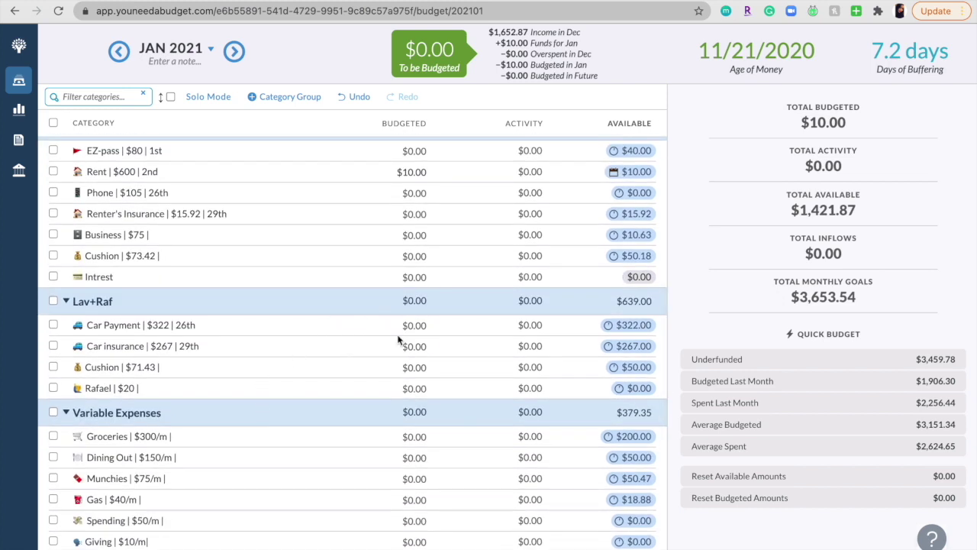
scroll(359, 343, down, 1)
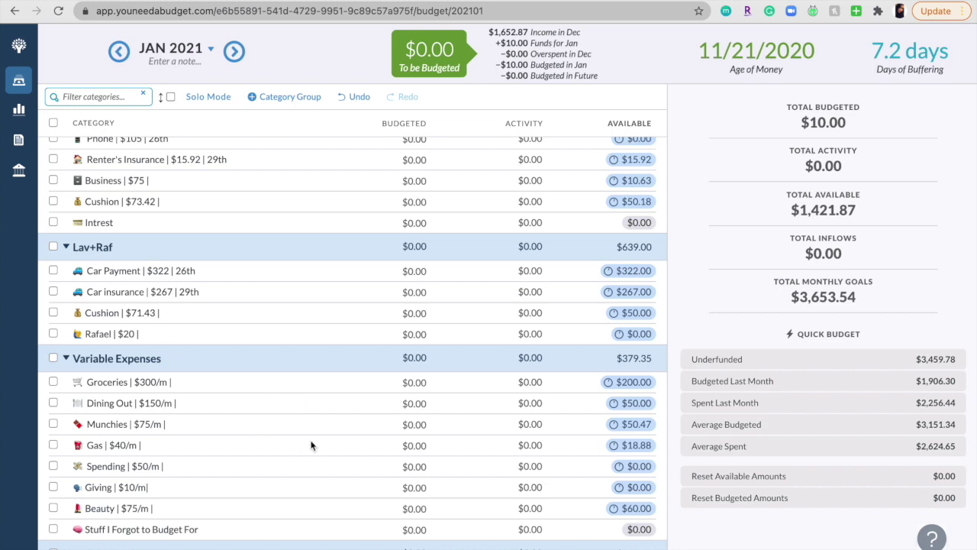
scroll(310, 445, up, 4)
Step: Return to the December 2020 budget and expand the Sinking Funds group
click(130, 49)
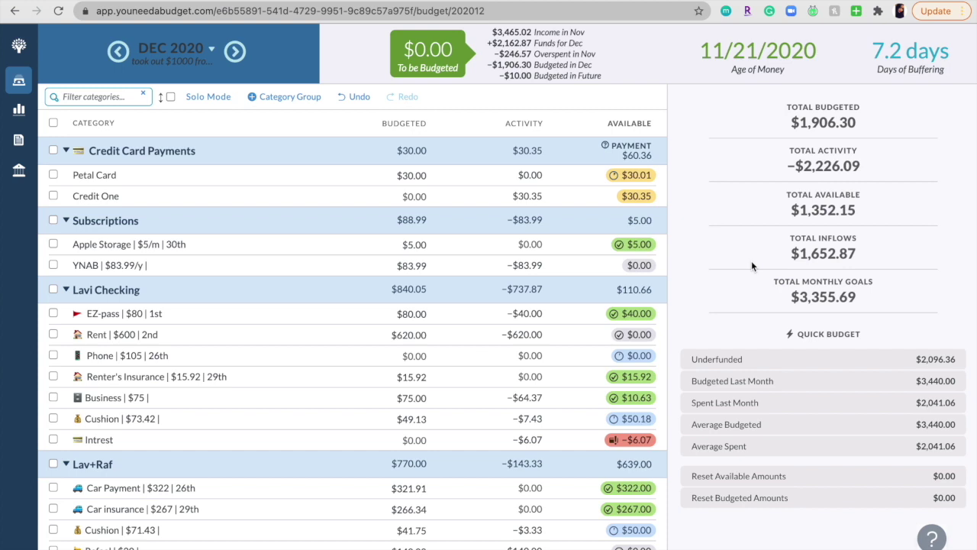
scroll(447, 454, down, 5)
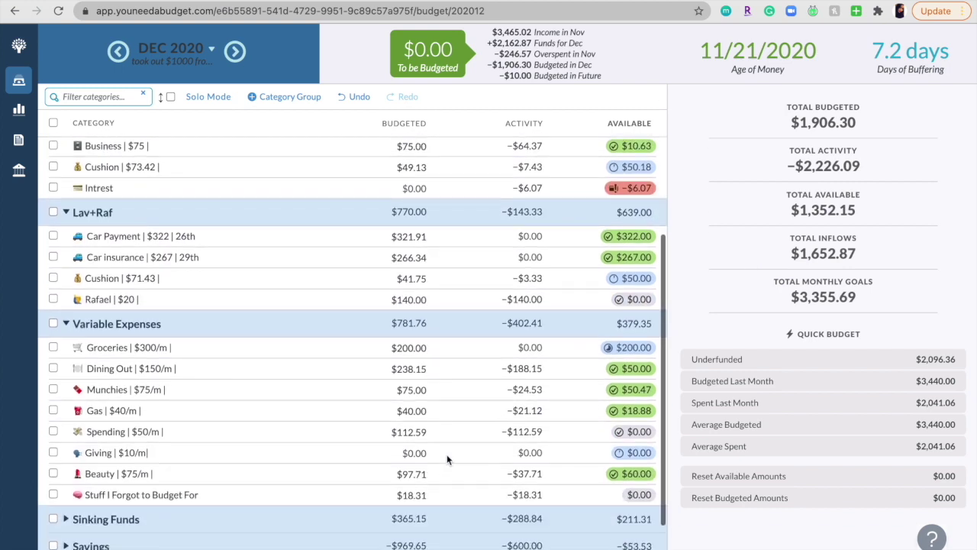
scroll(446, 456, down, 2)
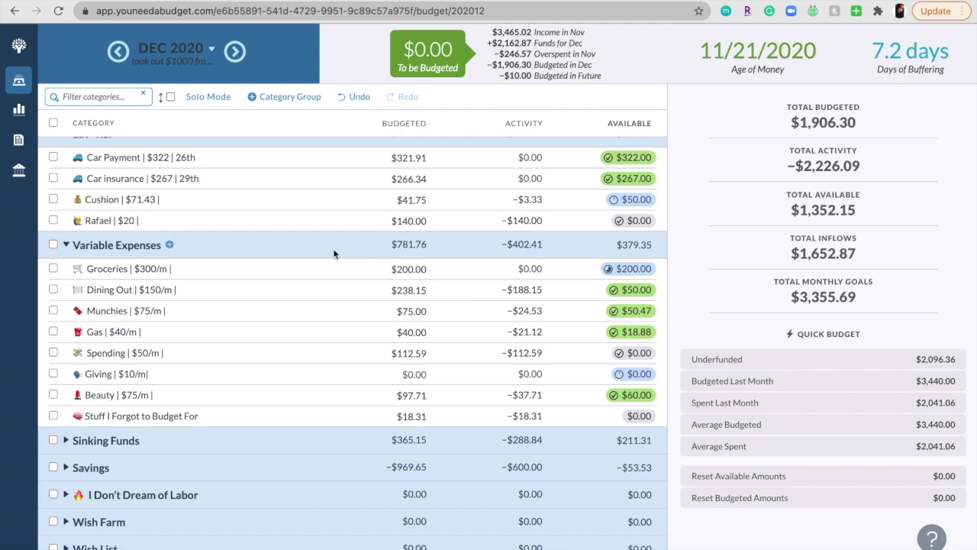
click(366, 289)
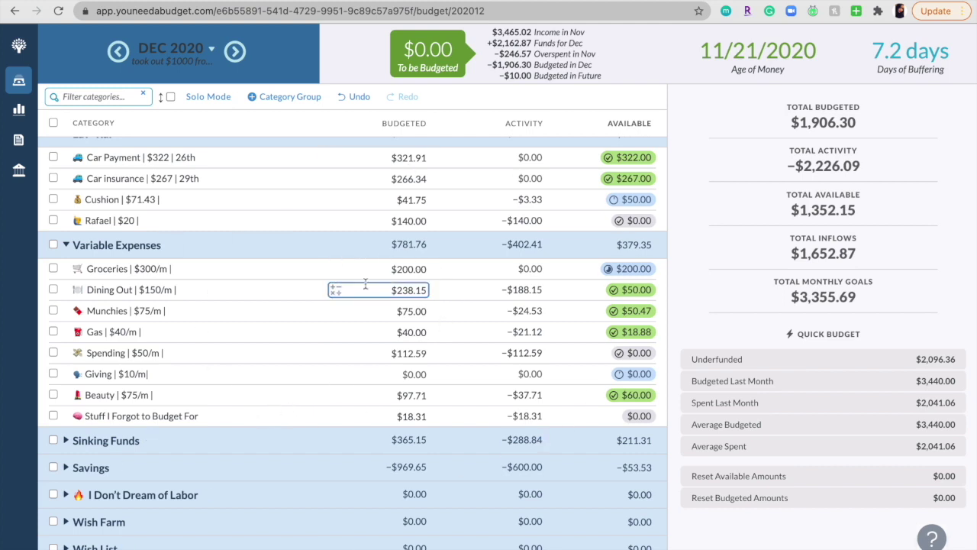
click(65, 441)
scroll(287, 443, down, 3)
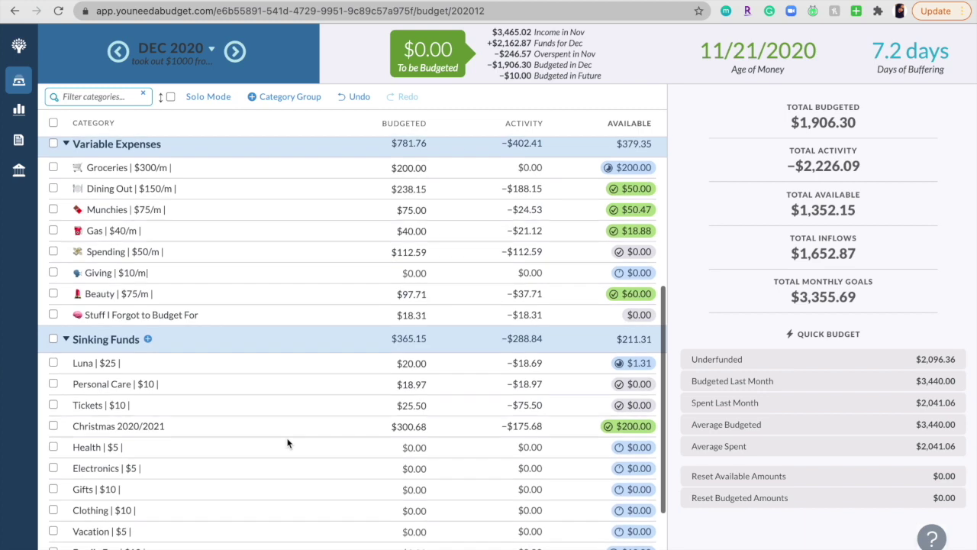
Step: Examine the December budgeted and available amounts of the Sinking Funds categories, from Luna to Luna's Birthday
scroll(287, 443, down, 3)
click(388, 428)
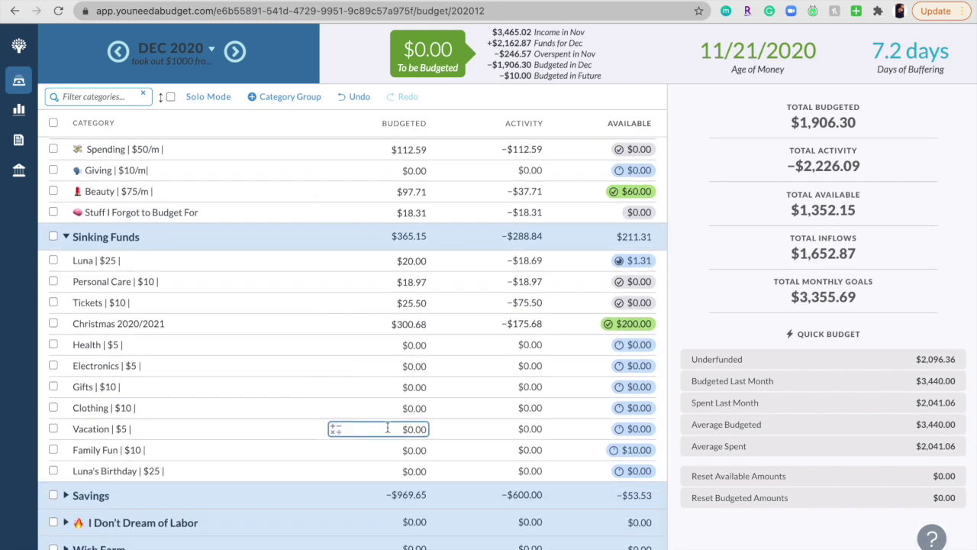
scroll(380, 427, up, 3)
click(380, 426)
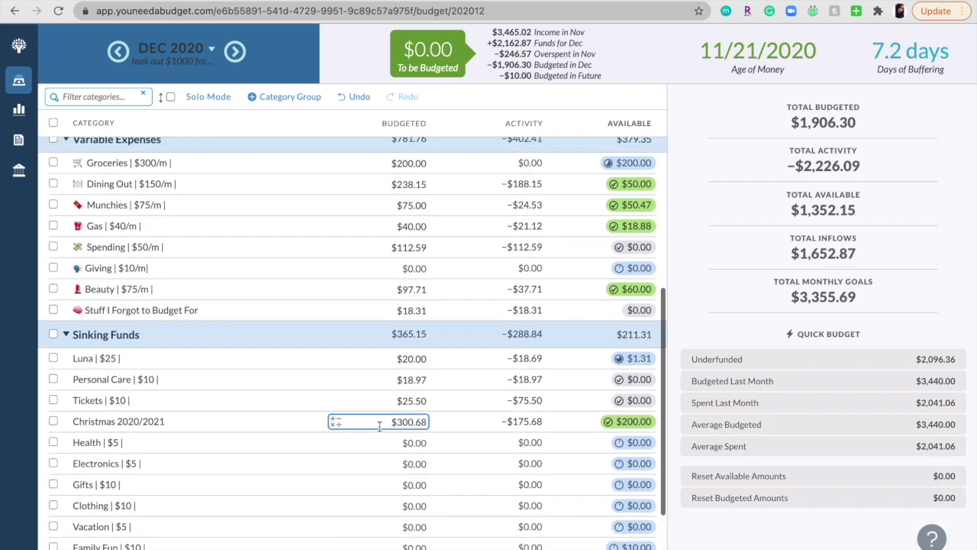
scroll(380, 426, down, 2)
click(379, 427)
scroll(379, 426, up, 1)
click(380, 426)
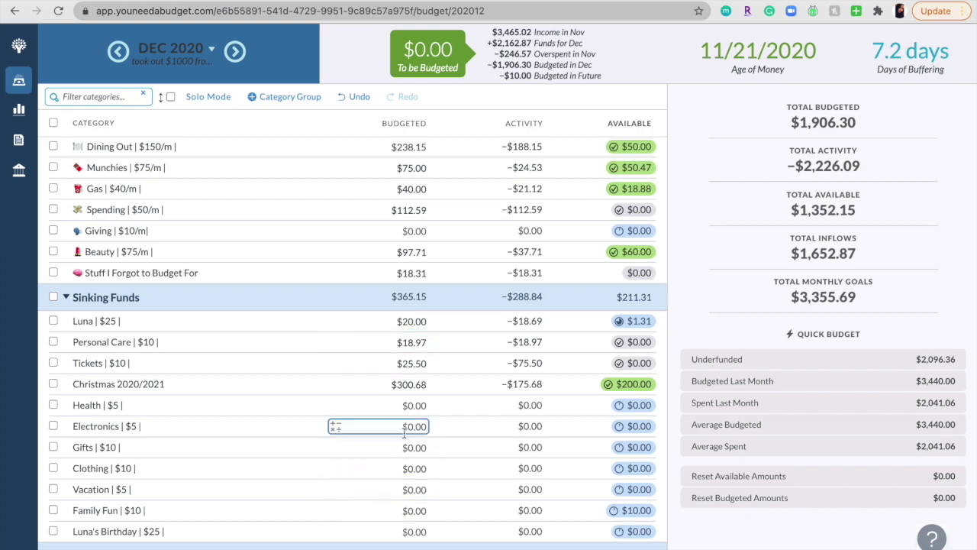
Step: Compare the December budgeted, activity and available amounts across the Variable Expenses and Sinking Funds groups
scroll(260, 353, up, 3)
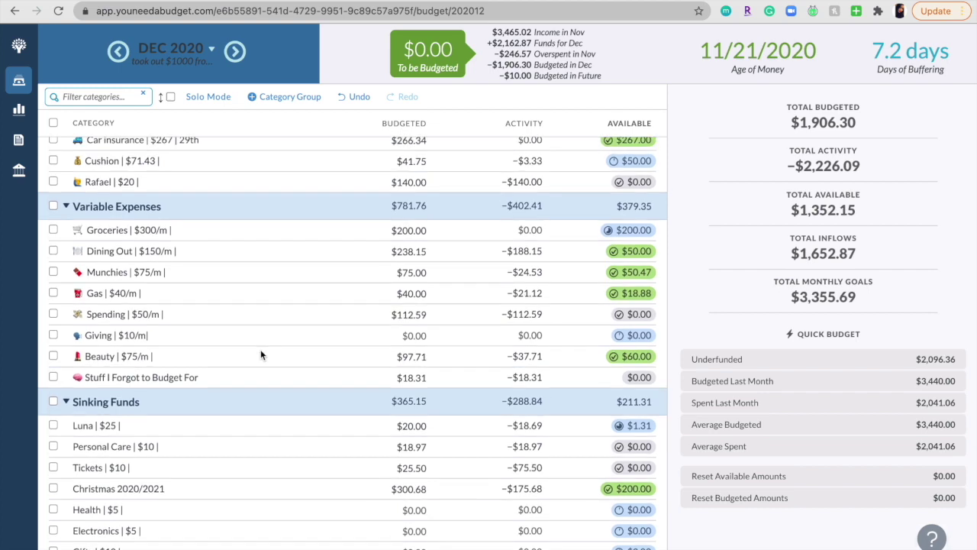
scroll(261, 354, down, 3)
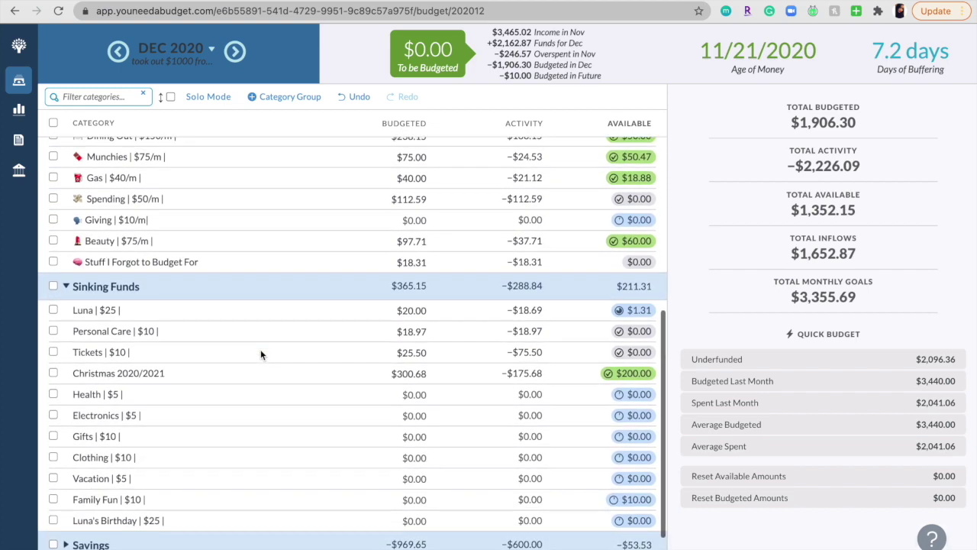
scroll(295, 192, up, 3)
scroll(394, 476, down, 3)
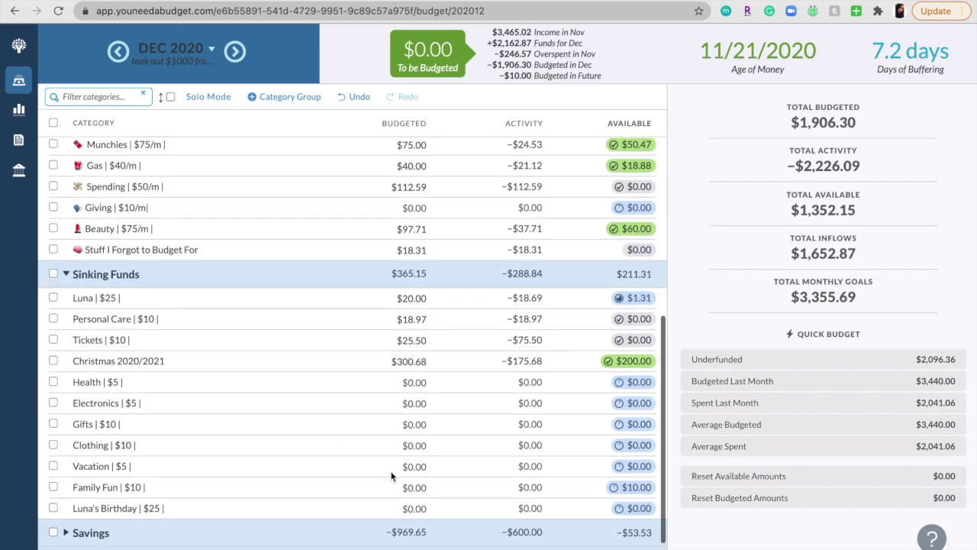
scroll(392, 476, up, 2)
scroll(391, 475, up, 1)
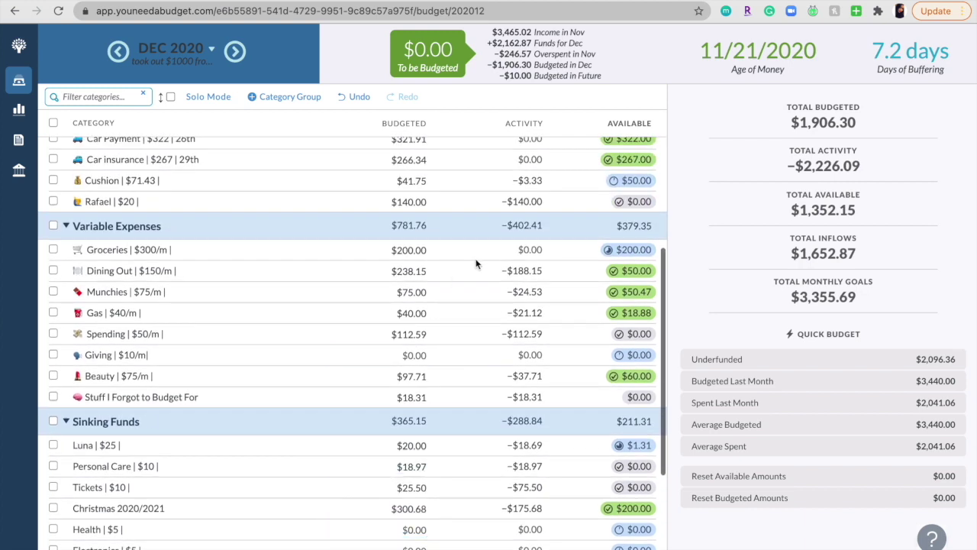
scroll(437, 444, down, 3)
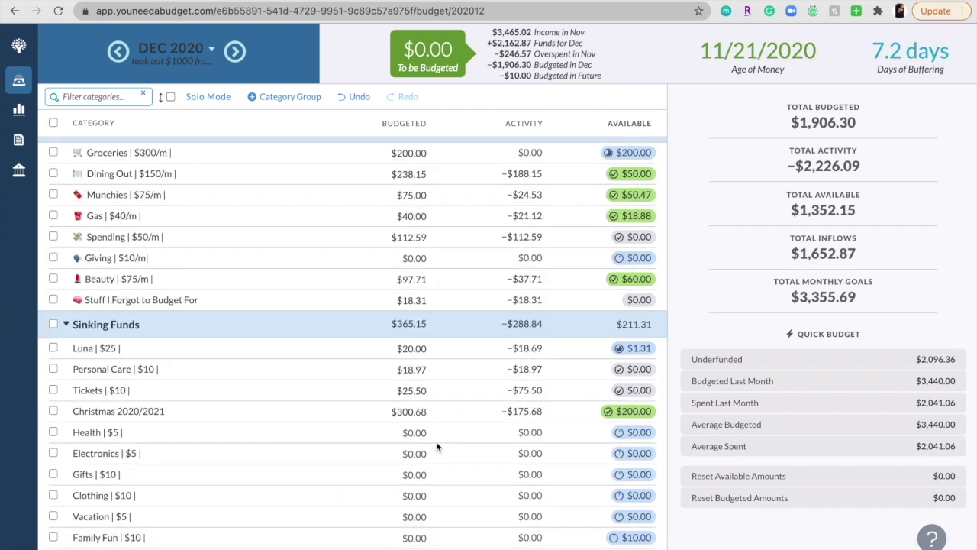
scroll(436, 446, down, 2)
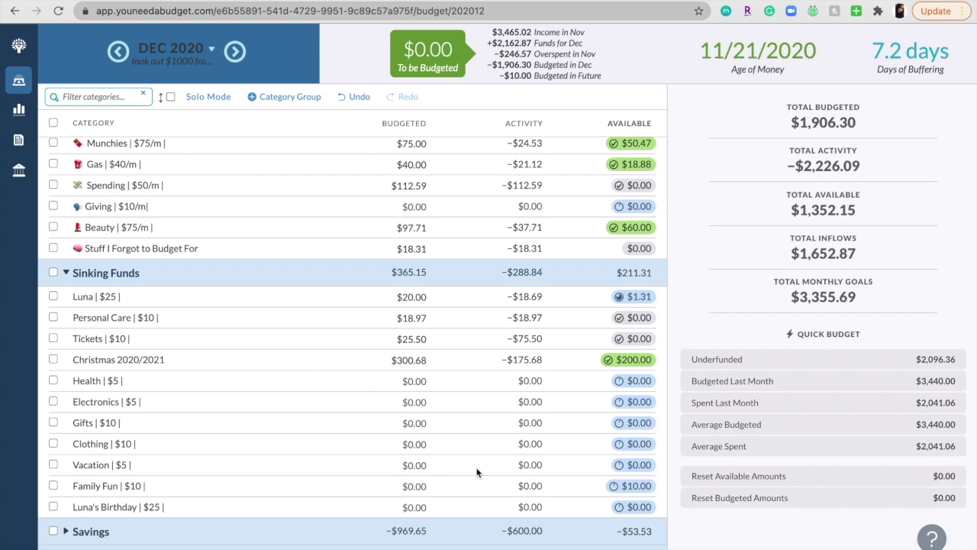
scroll(527, 290, up, 3)
click(386, 252)
key(Return)
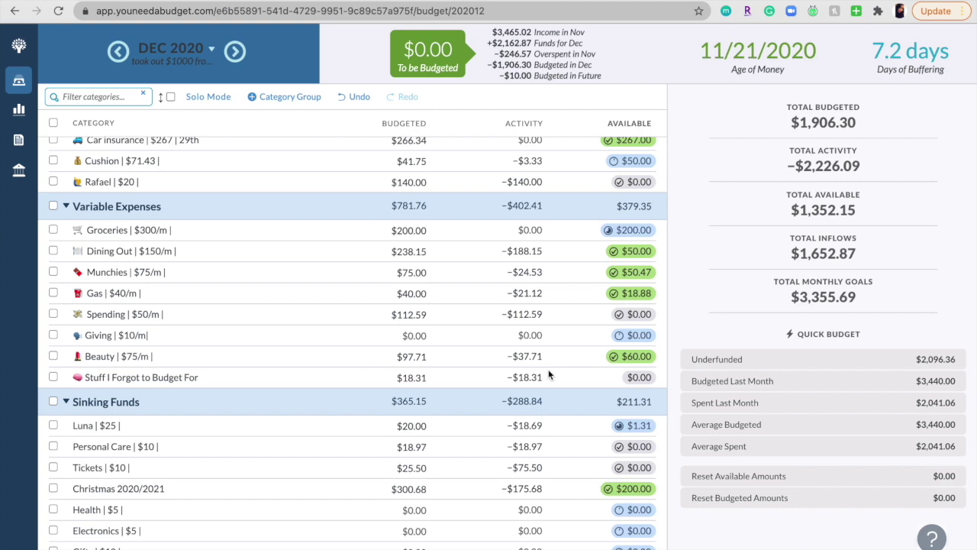
scroll(558, 348, down, 3)
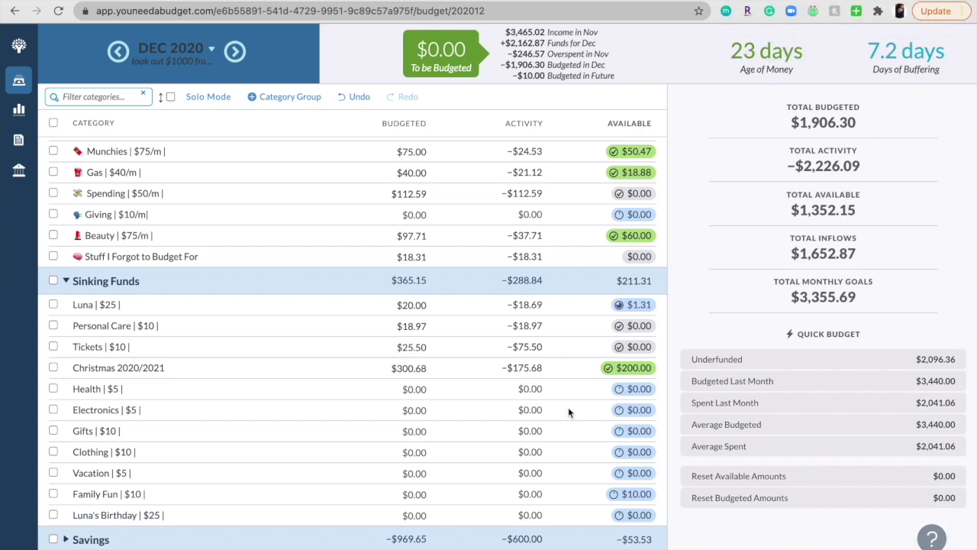
scroll(568, 412, up, 3)
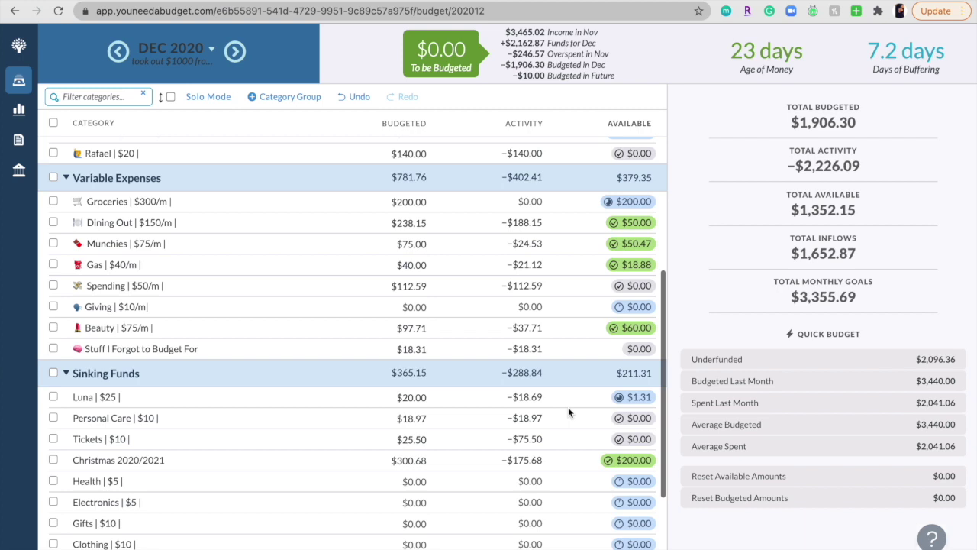
scroll(568, 412, down, 1)
scroll(568, 410, down, 3)
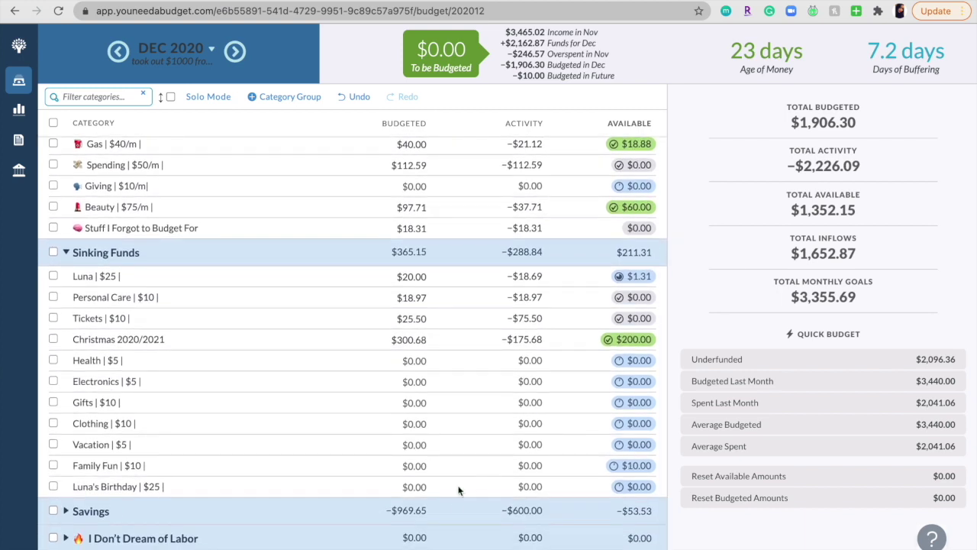
scroll(456, 510, down, 2)
Step: Review the whole December budget once more, from Credit Card Payments through Lavi Checking and Lav+Raf to Sinking Funds
scroll(453, 510, up, 15)
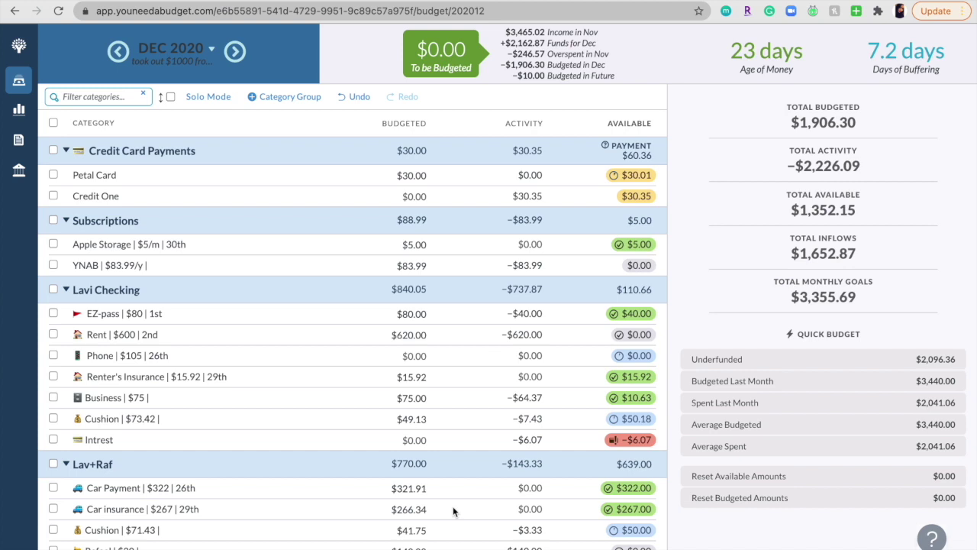
scroll(453, 510, down, 5)
scroll(453, 510, up, 2)
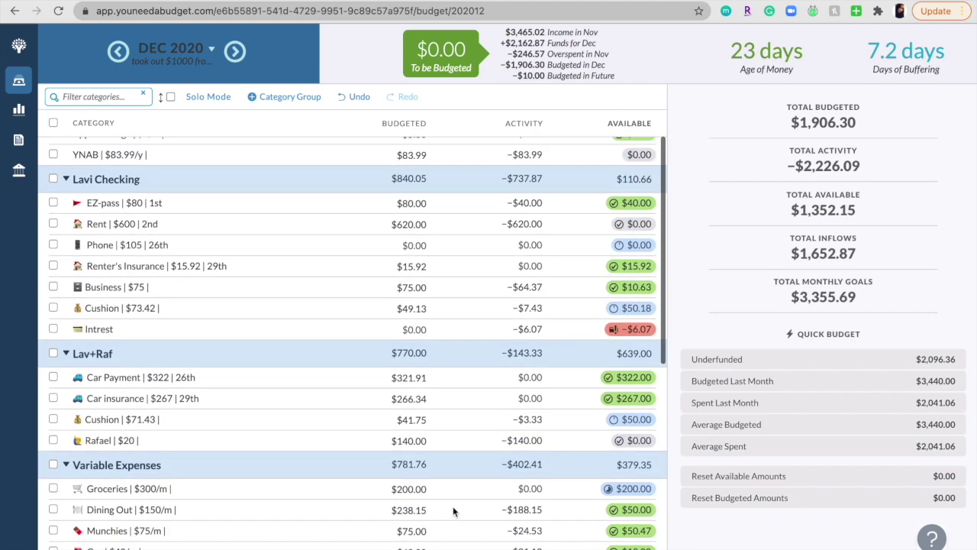
scroll(452, 510, down, 1)
scroll(453, 510, down, 5)
scroll(453, 510, up, 1)
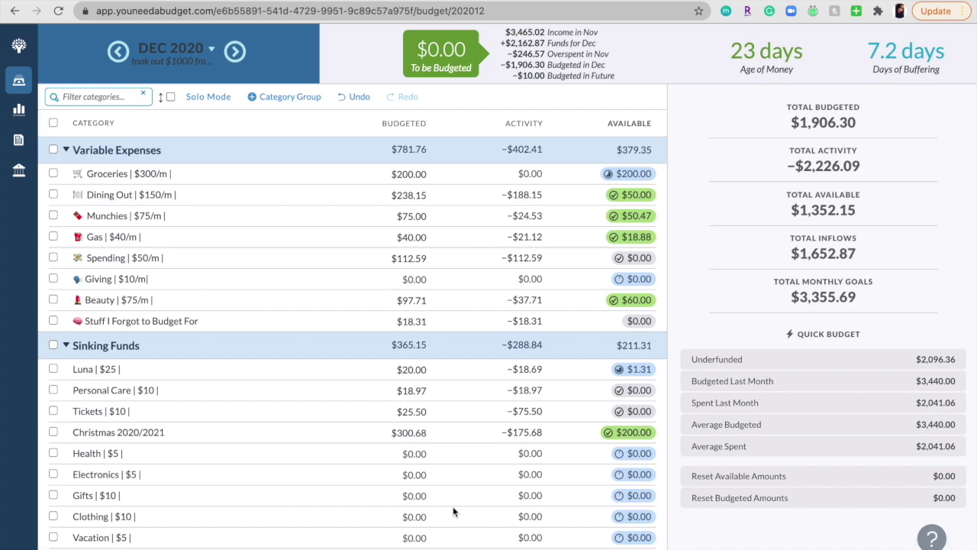
scroll(453, 506, up, 5)
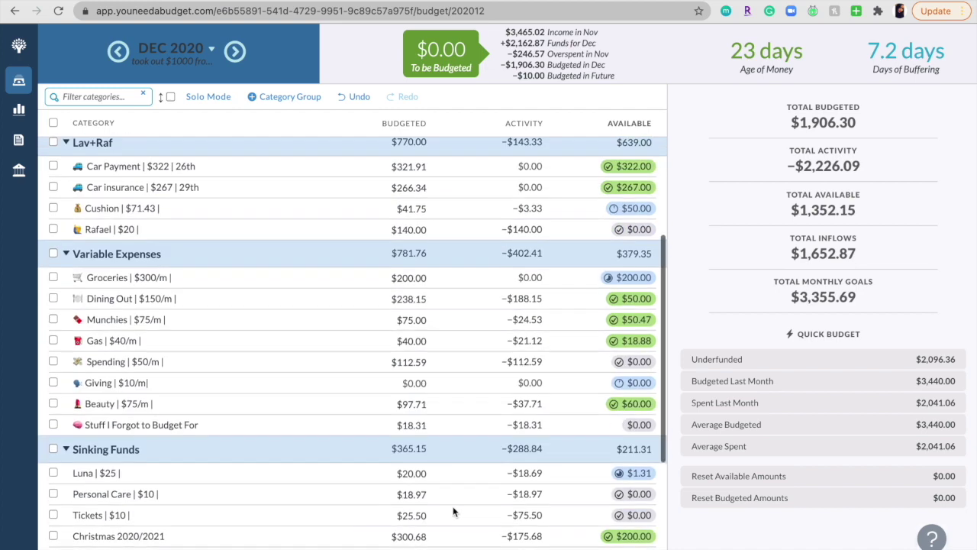